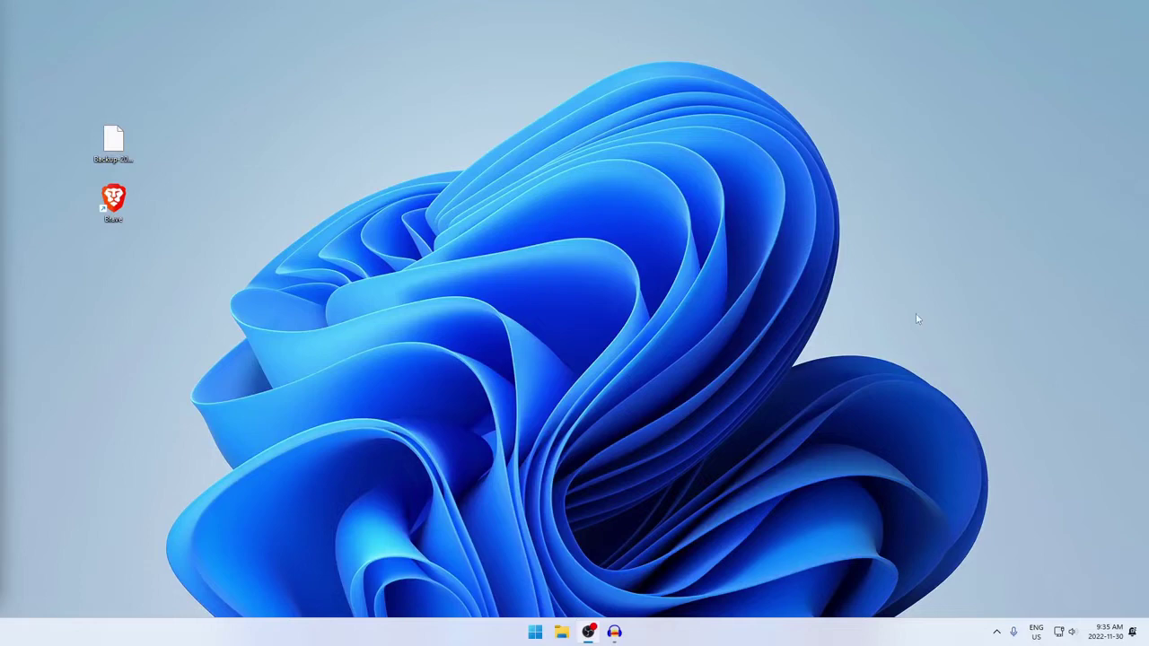
Open the Windows Start menu to reach the pinned Settings app.
{"action": "left_click", "coordinate": [534, 632]}
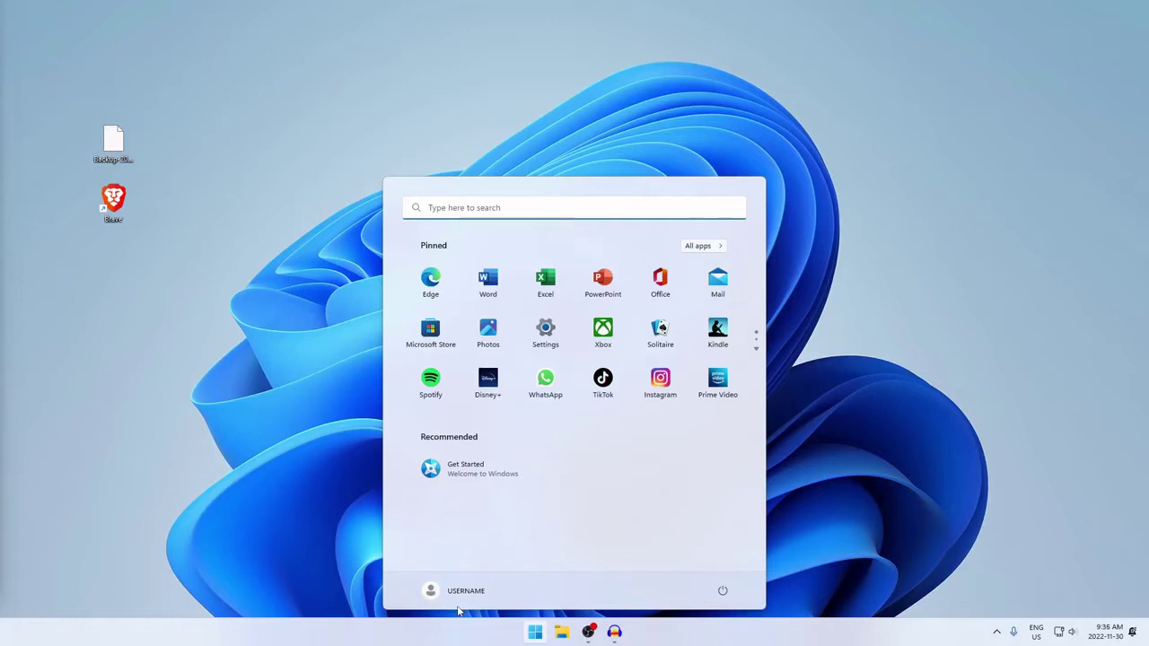
Launch Settings and set Apps › Advanced app settings 'Choose where to get apps' to Anywhere.
{"action": "left_click", "coordinate": [549, 345]}
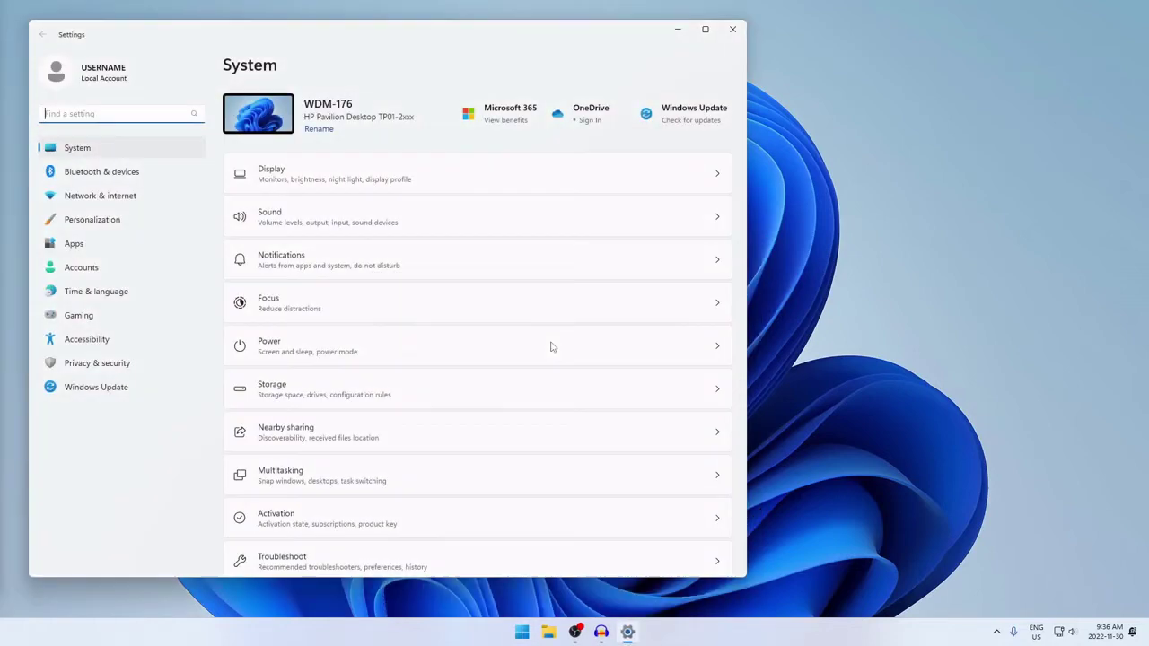
{"action": "left_click_drag", "start_coordinate": [398, 36], "coordinate": [543, 61]}
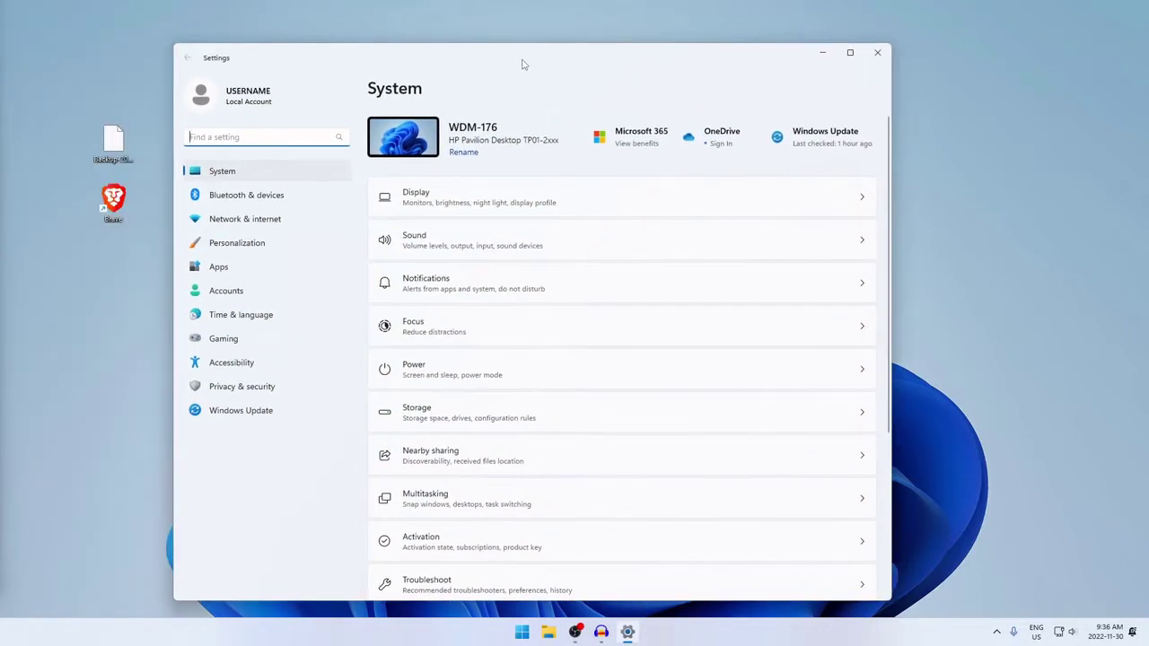
{"action": "left_click", "coordinate": [220, 274]}
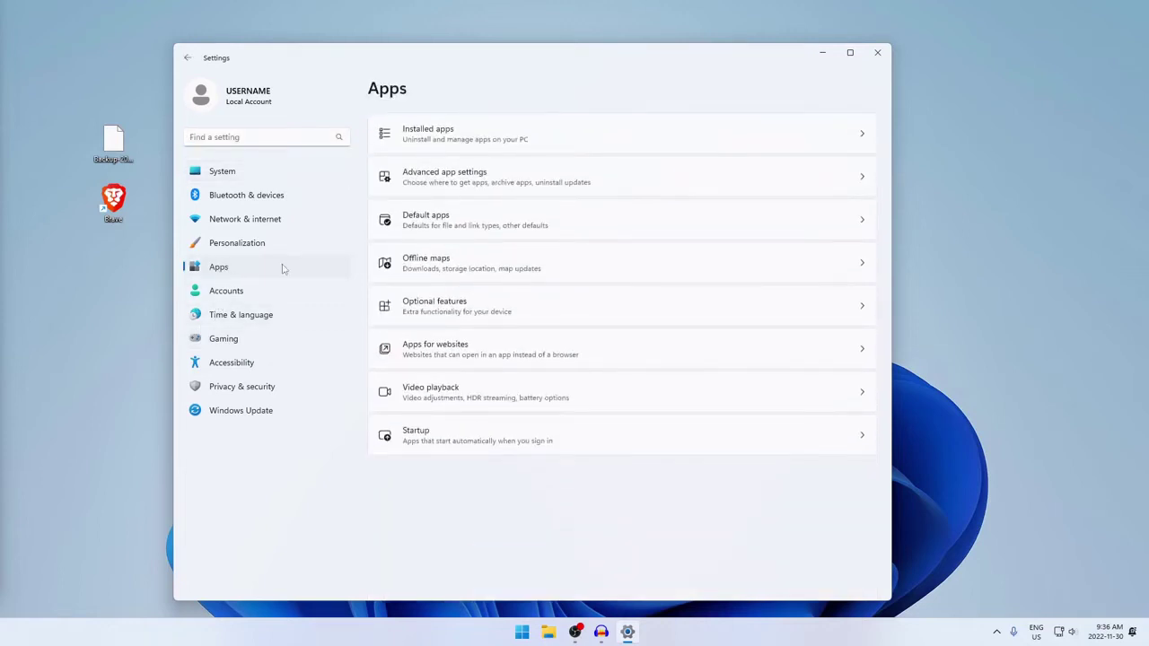
{"action": "left_click", "coordinate": [596, 183]}
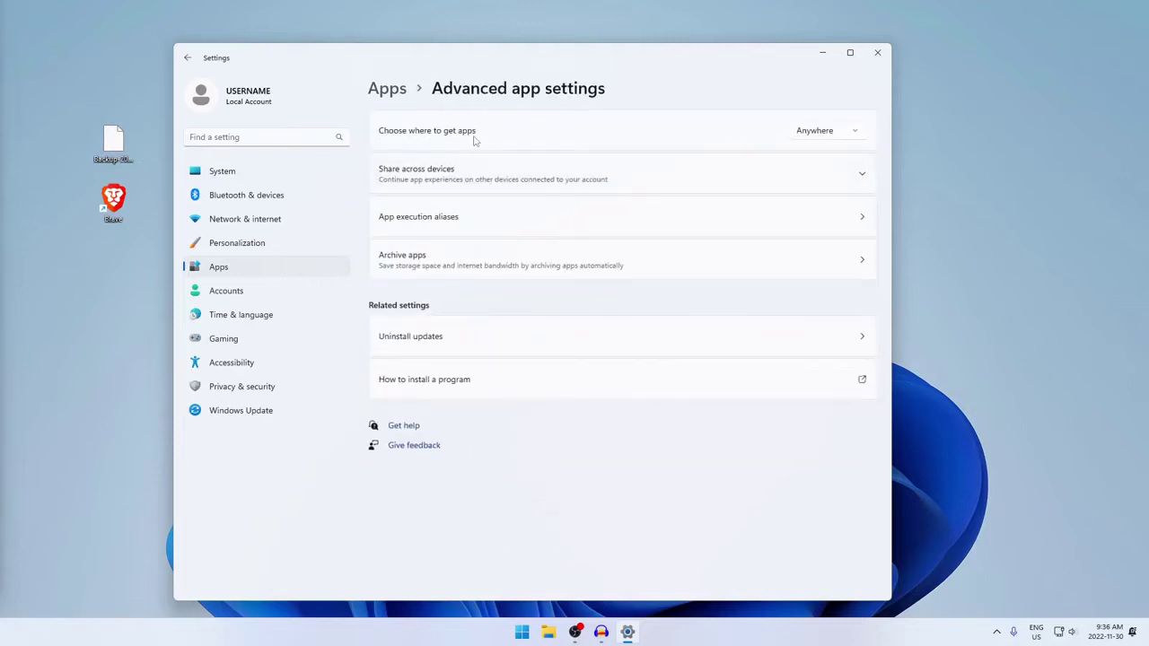
{"action": "left_click", "coordinate": [821, 135]}
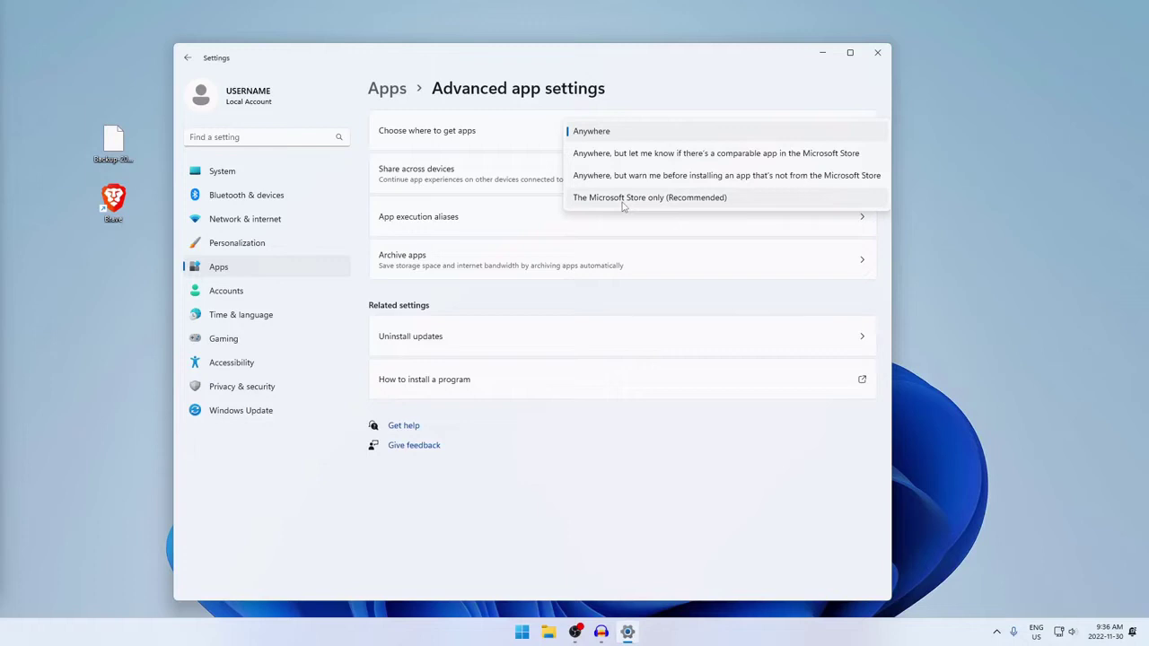
{"action": "left_click", "coordinate": [615, 135]}
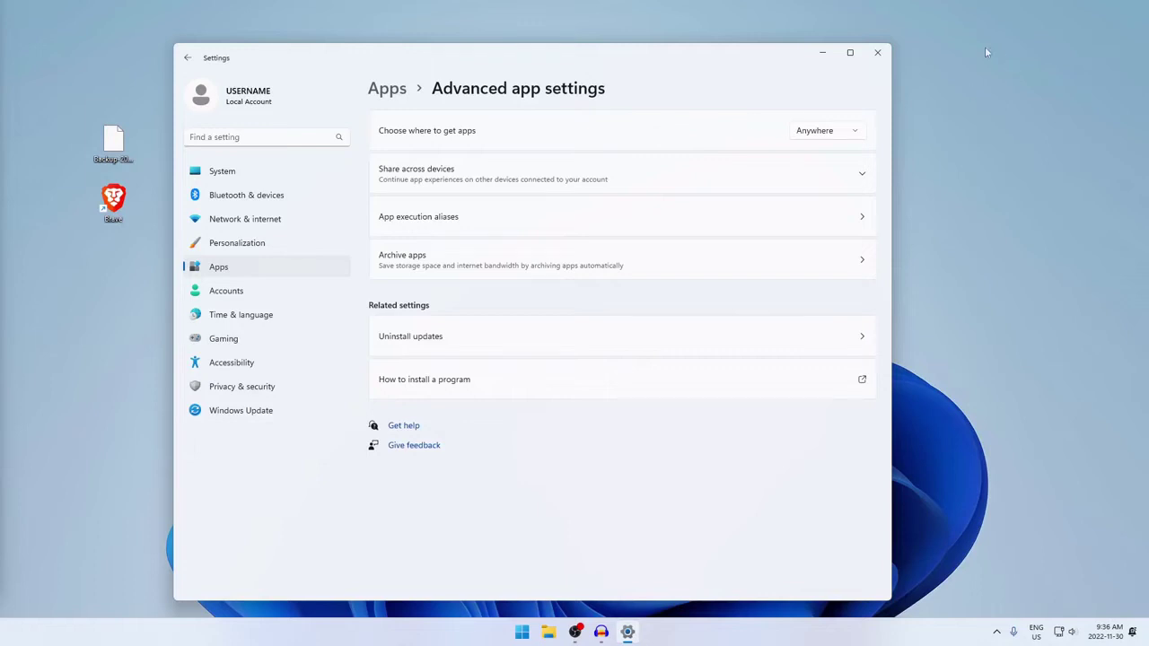
Close Settings and open phason.ca in the Brave browser.
{"action": "left_click", "coordinate": [878, 54]}
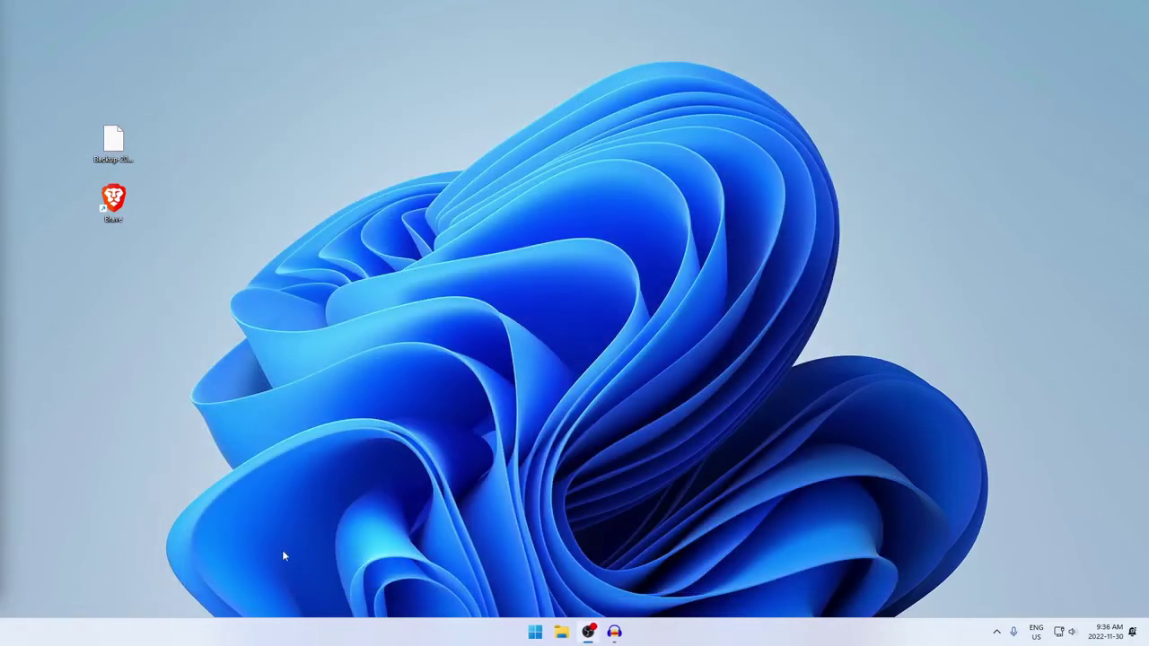
{"action": "double_click", "coordinate": [113, 199]}
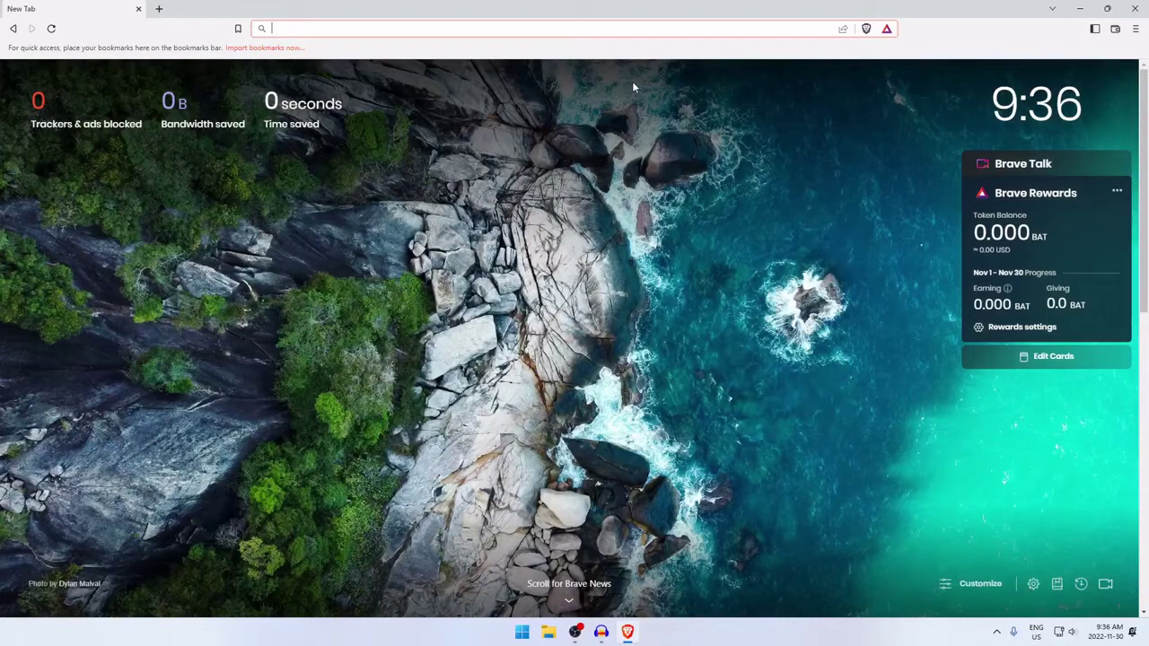
{"action": "type", "text": "phason.ca"}
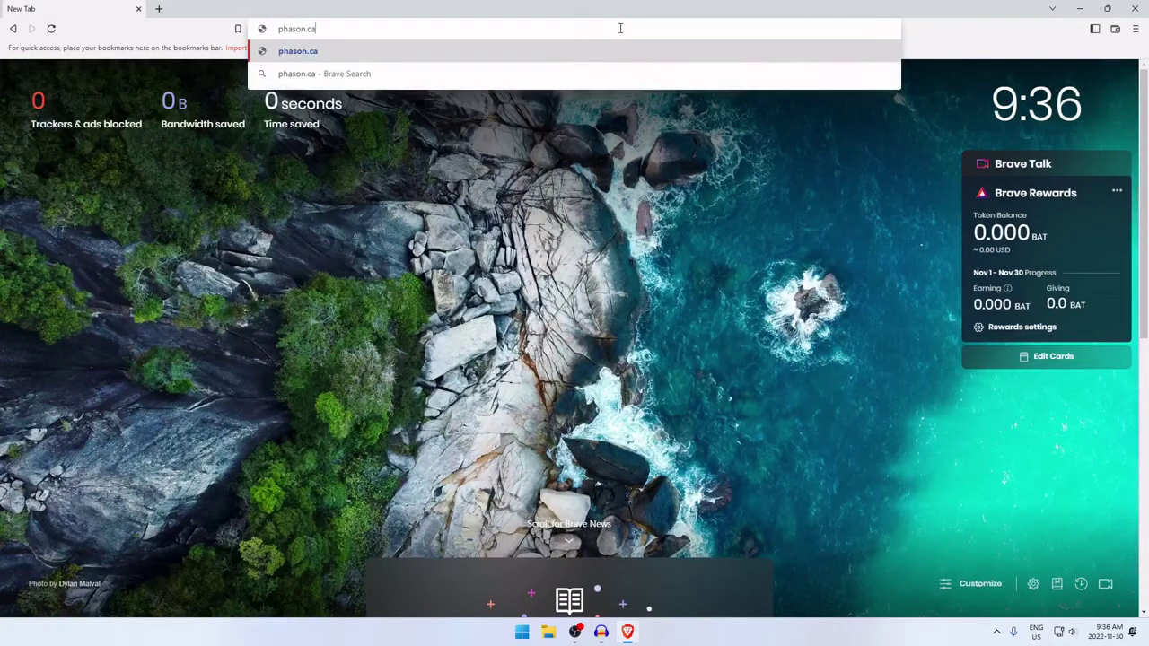
{"action": "key", "text": "Return"}
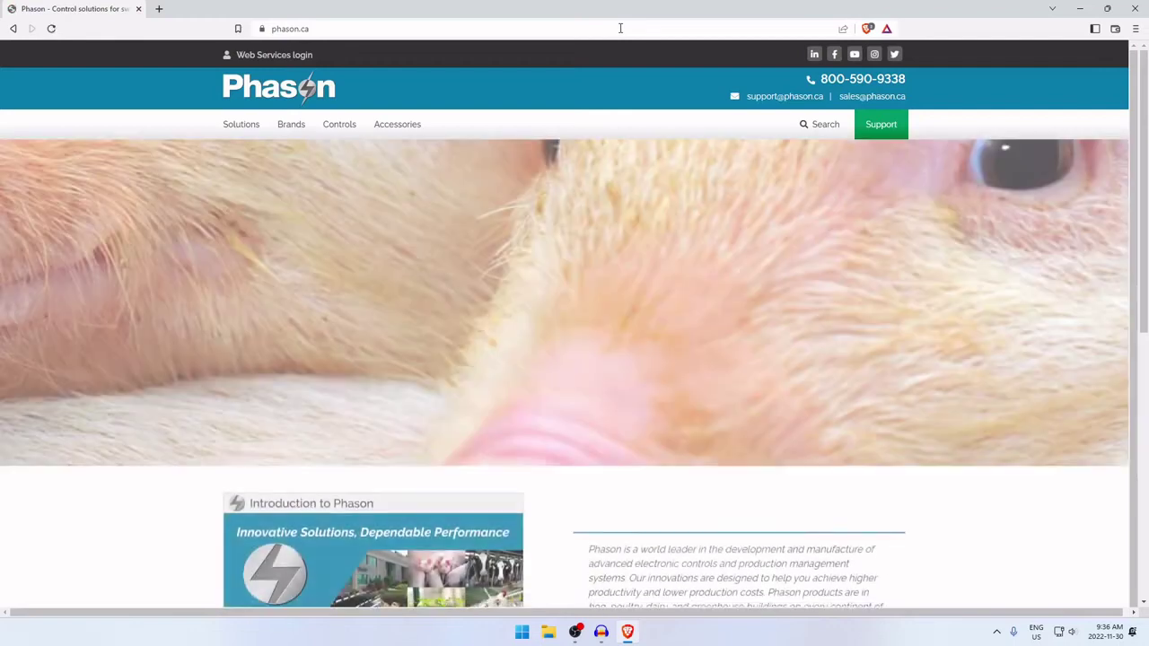
Go to the Phason Downloads page and expand the OMNI Select software section.
{"action": "scroll", "coordinate": [539, 333], "scroll_direction": "down", "scroll_amount": 4}
{"action": "scroll", "coordinate": [548, 338], "scroll_direction": "down", "scroll_amount": 2}
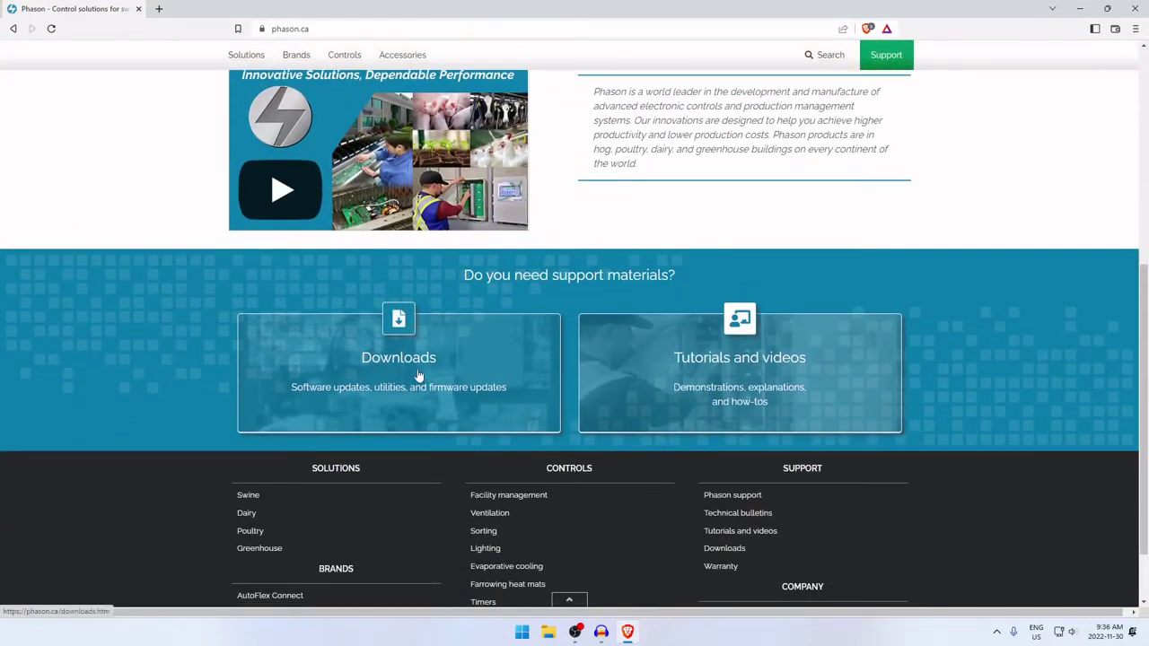
{"action": "left_click", "coordinate": [418, 375]}
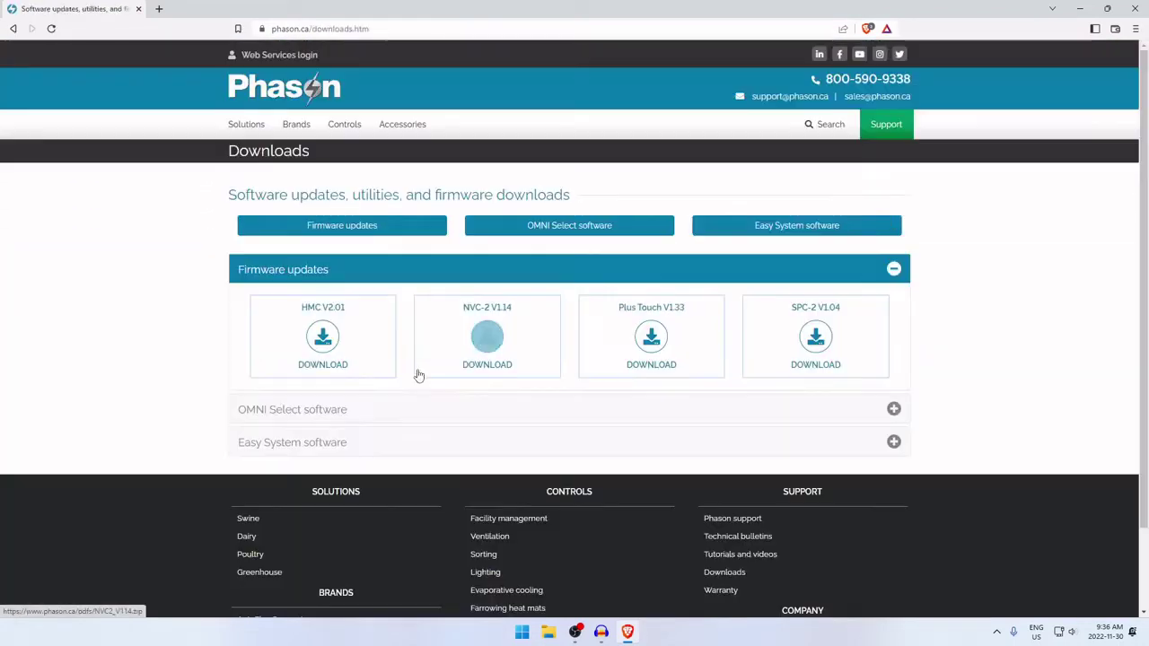
{"action": "left_click", "coordinate": [741, 410]}
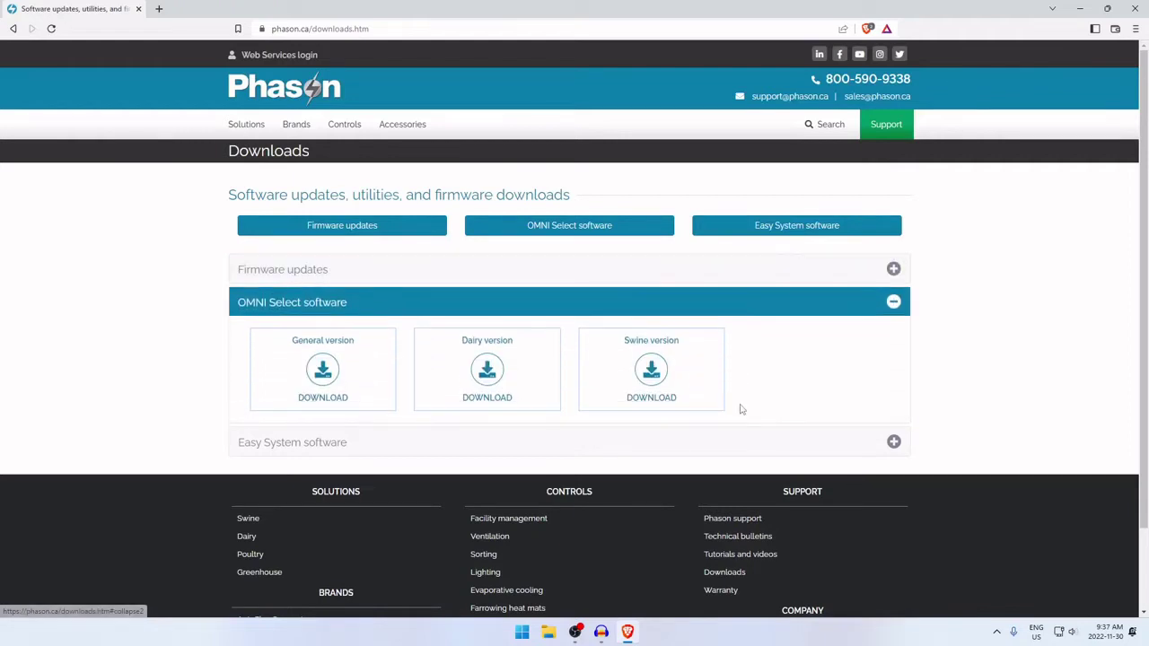
Save the Swine version OmniSelect installer to Downloads and launch it.
{"action": "left_click", "coordinate": [708, 370]}
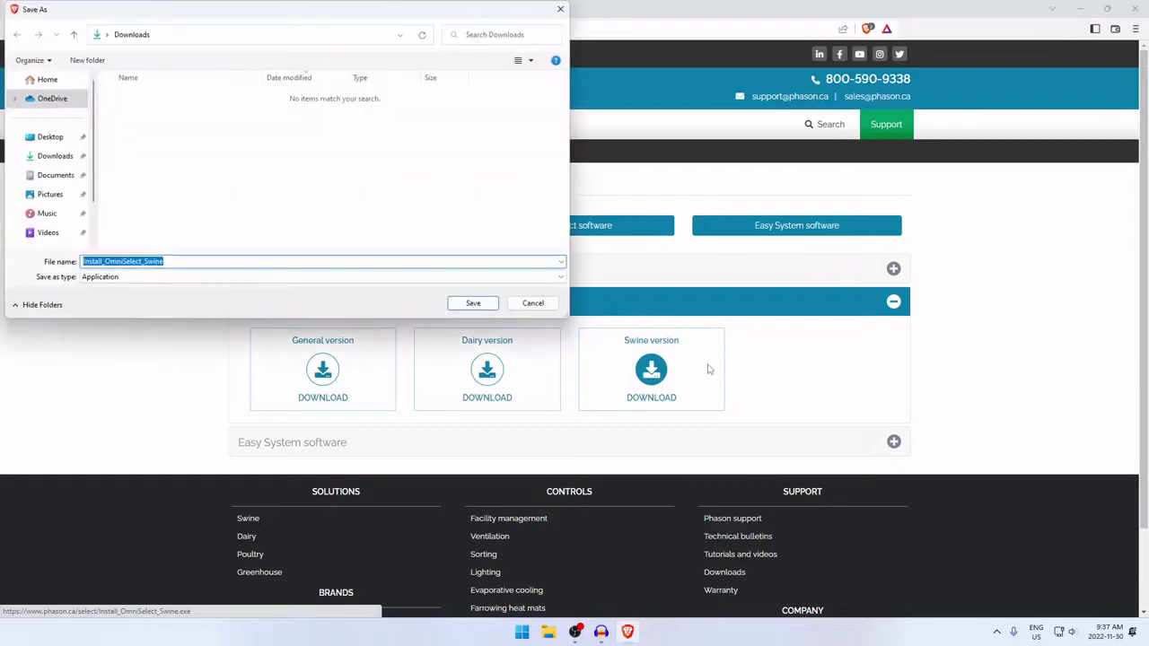
{"action": "left_click", "coordinate": [468, 304]}
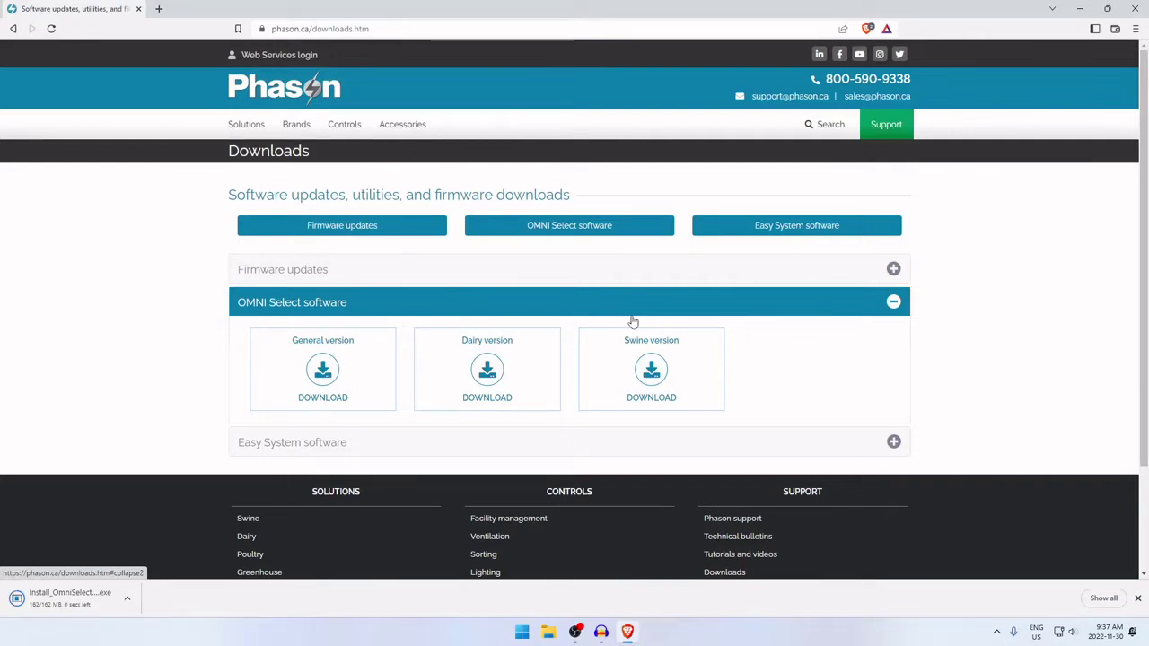
{"action": "left_click", "coordinate": [69, 594]}
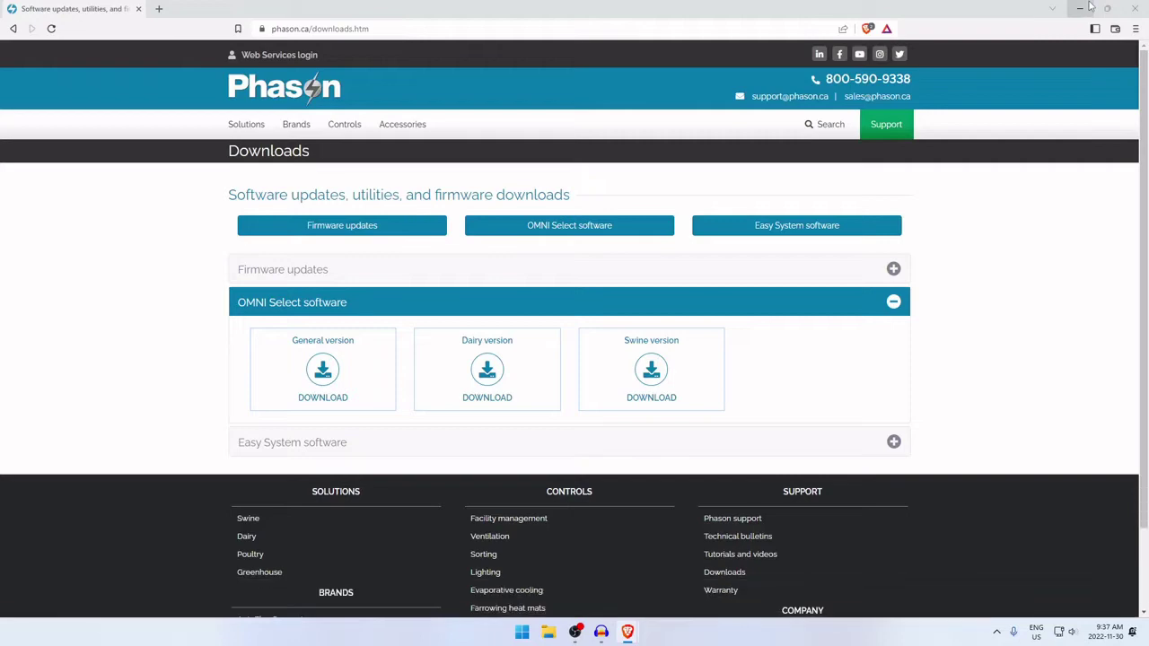
Close Brave and run Install_OmniSelect_Swine.exe anyway past the SmartScreen warning.
{"action": "left_click", "coordinate": [1136, 8]}
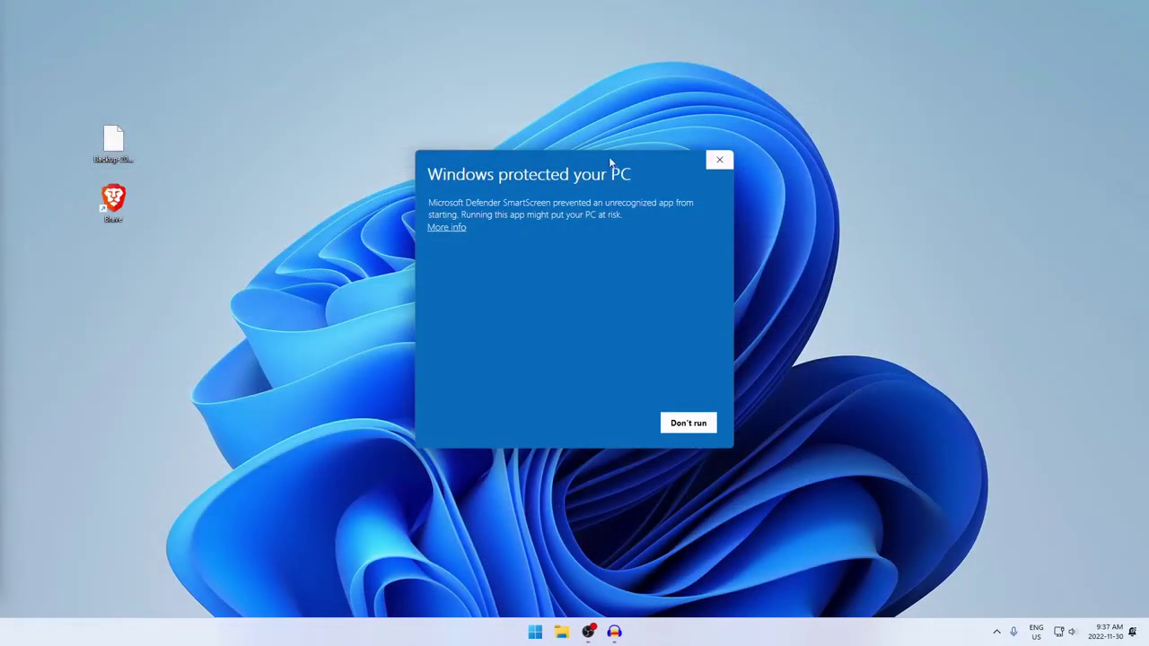
{"action": "left_click_drag", "start_coordinate": [607, 162], "coordinate": [609, 146]}
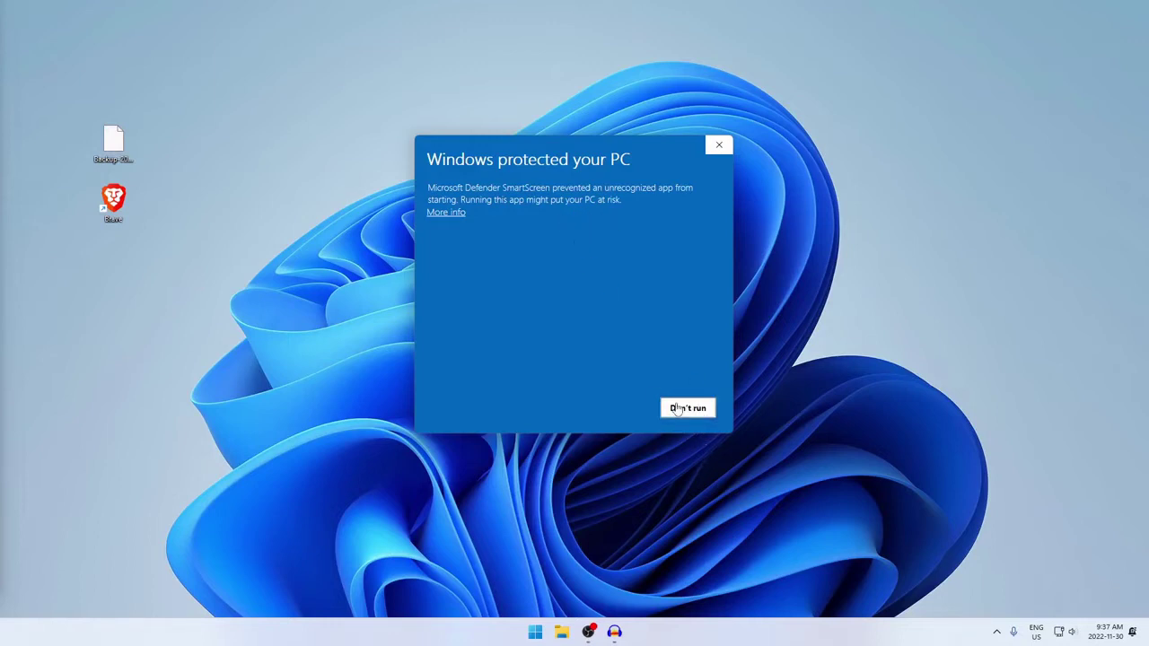
{"action": "left_click", "coordinate": [446, 214]}
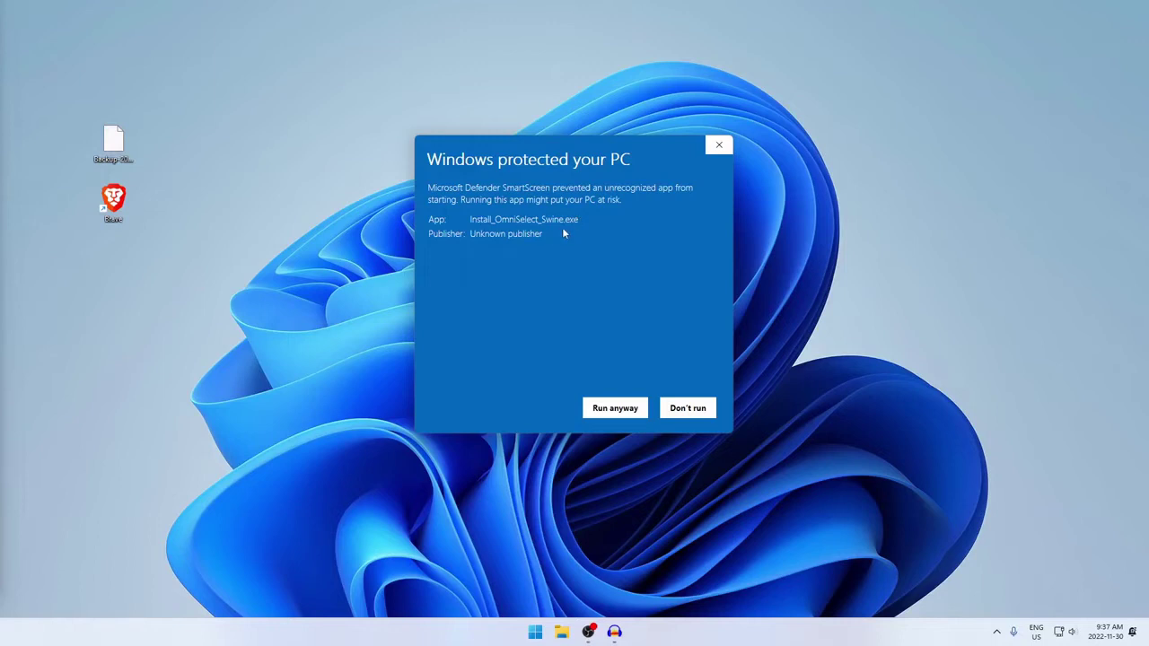
{"action": "left_click", "coordinate": [615, 409]}
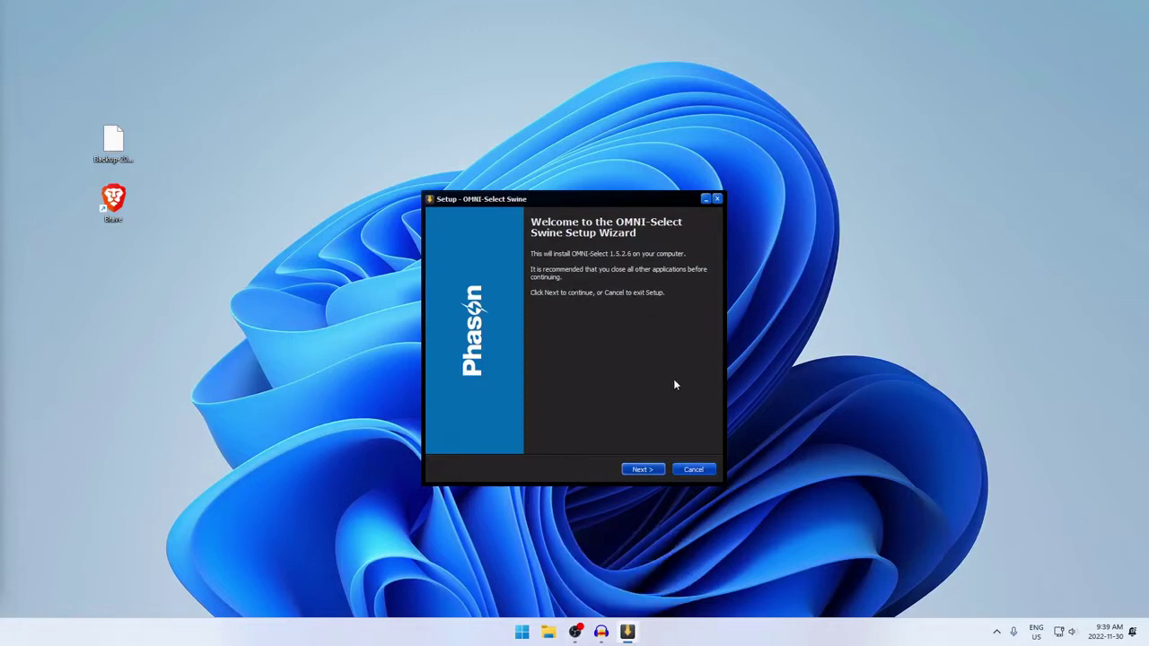
Pass the welcome page and tick all eleven modules, Automation, Ventilation, Weather through Rations and Herd.
{"action": "left_click", "coordinate": [640, 469]}
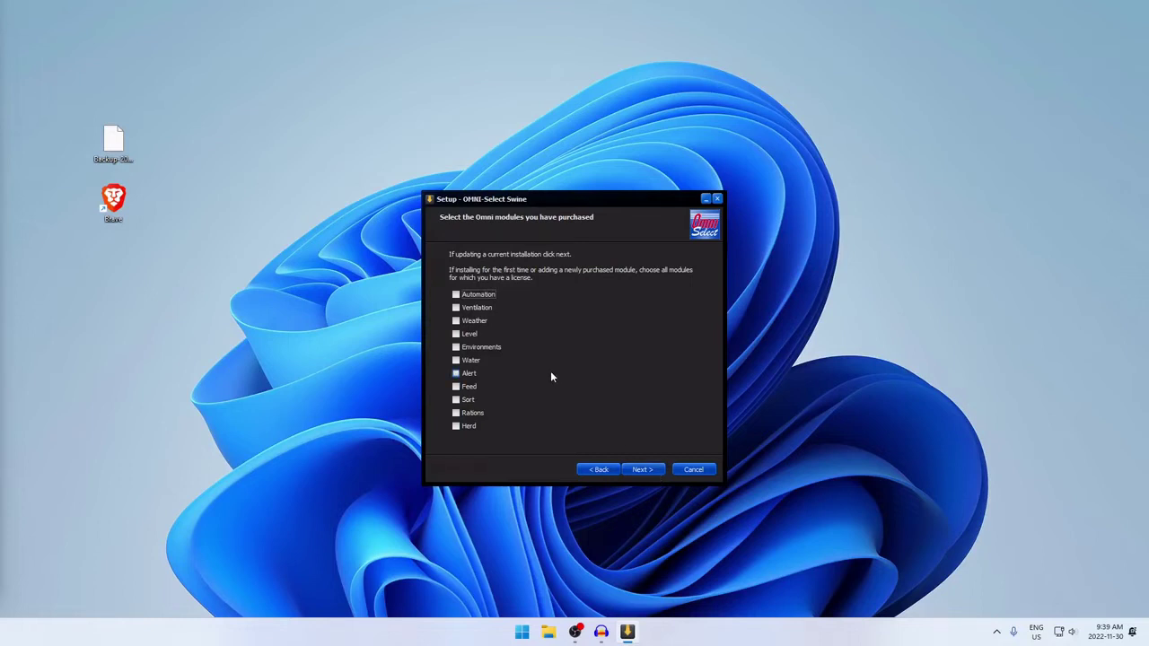
{"action": "left_click", "coordinate": [474, 299]}
{"action": "left_click", "coordinate": [473, 310]}
{"action": "left_click", "coordinate": [469, 323]}
{"action": "left_click", "coordinate": [466, 335]}
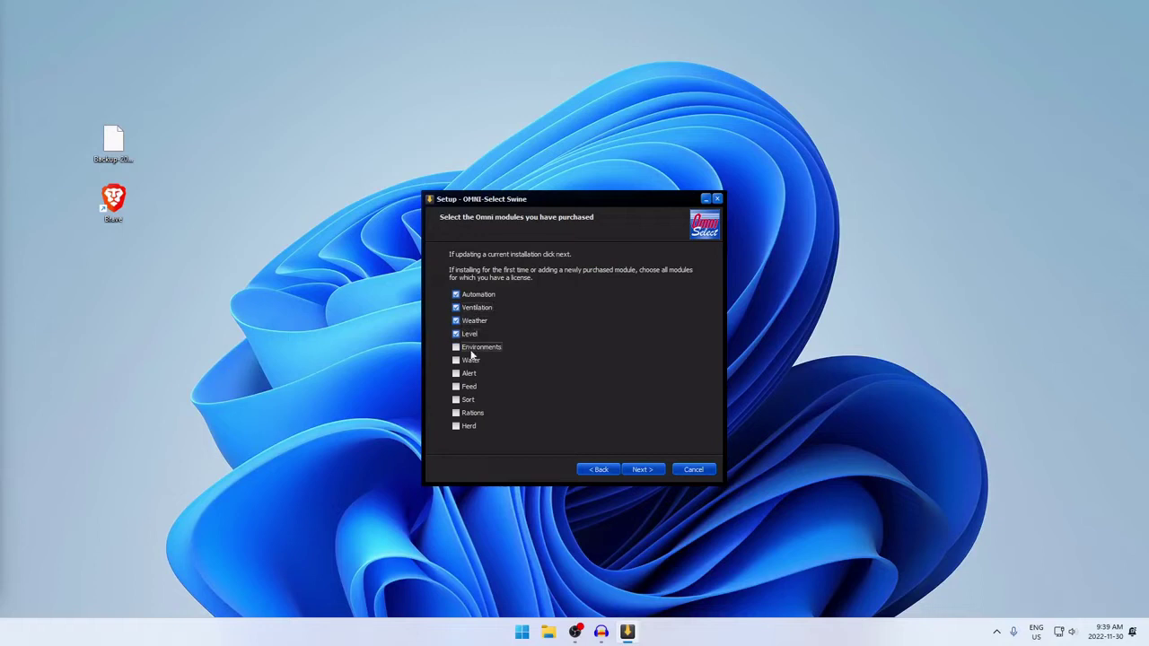
{"action": "left_click", "coordinate": [468, 347]}
{"action": "left_click", "coordinate": [471, 361]}
{"action": "left_click", "coordinate": [468, 374]}
{"action": "left_click", "coordinate": [469, 386]}
{"action": "left_click", "coordinate": [468, 401]}
{"action": "left_click", "coordinate": [469, 413]}
{"action": "left_click", "coordinate": [468, 425]}
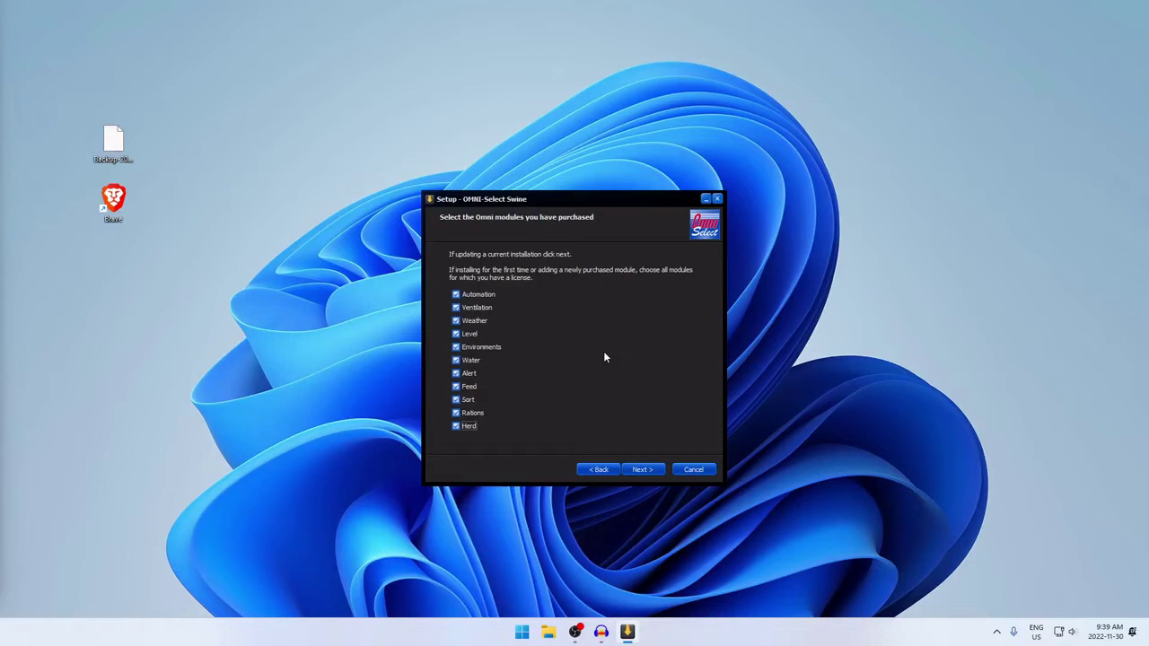
Keep the default install folder C:\Program Files (x86)\Phason\OmniSelect and proceed with installation.
{"action": "left_click", "coordinate": [647, 470]}
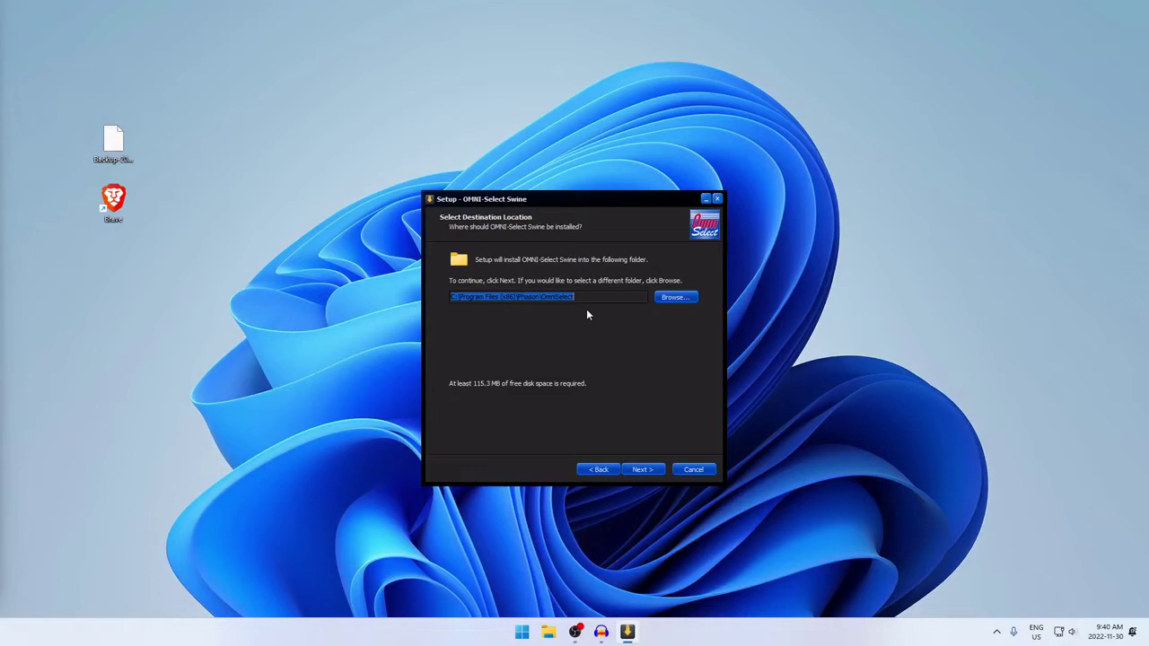
{"action": "left_click", "coordinate": [646, 470]}
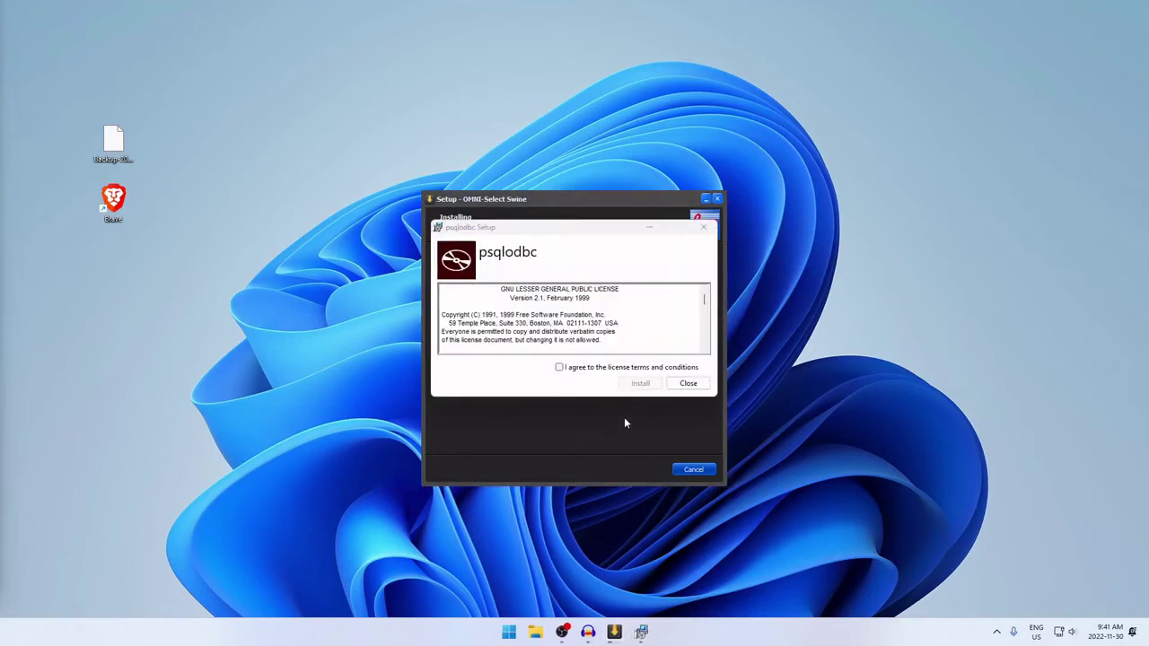
Accept the psqlODBC licence, install the driver, and close setup once it succeeds.
{"action": "left_click", "coordinate": [530, 239]}
{"action": "left_click", "coordinate": [579, 369]}
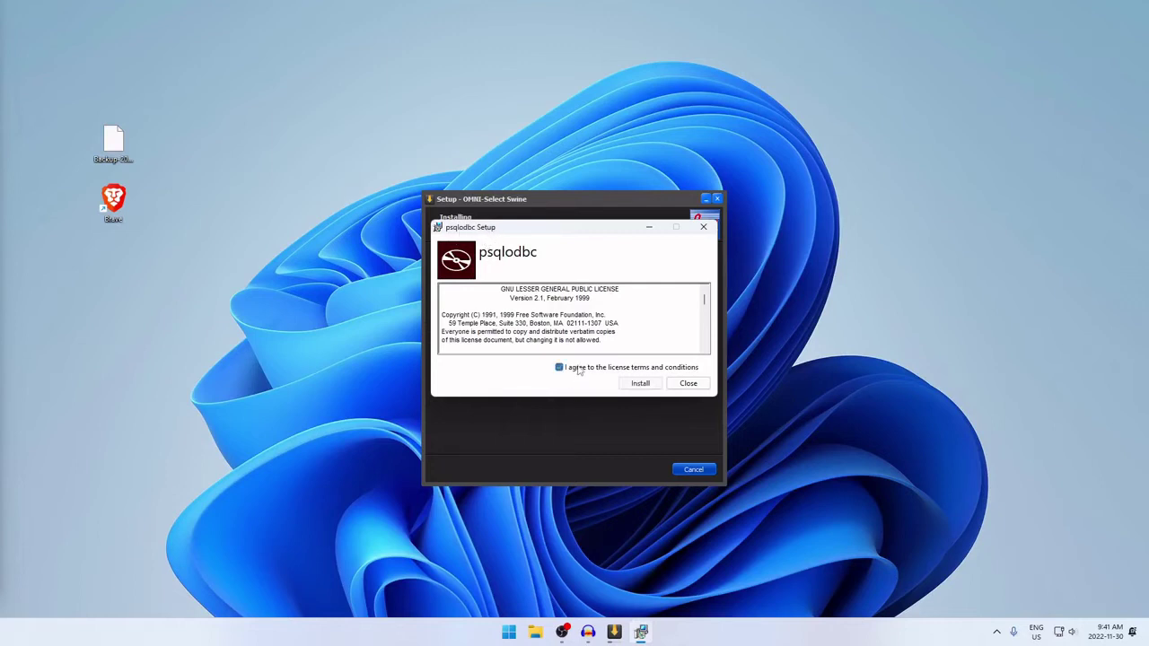
{"action": "left_click", "coordinate": [640, 386]}
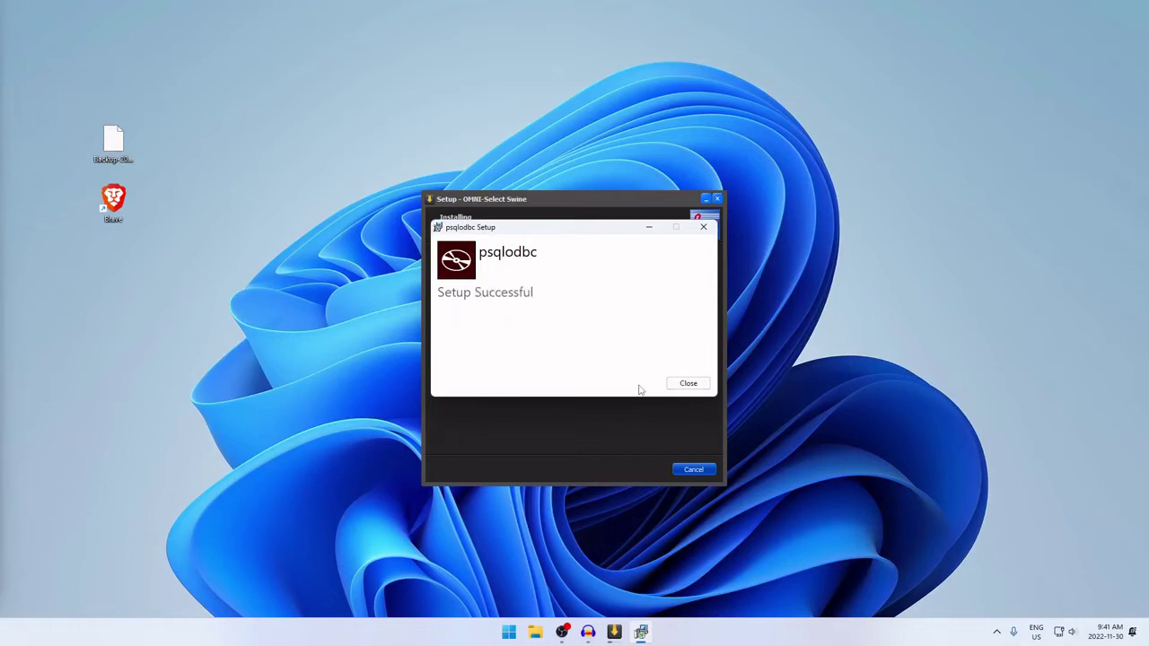
{"action": "left_click", "coordinate": [687, 383]}
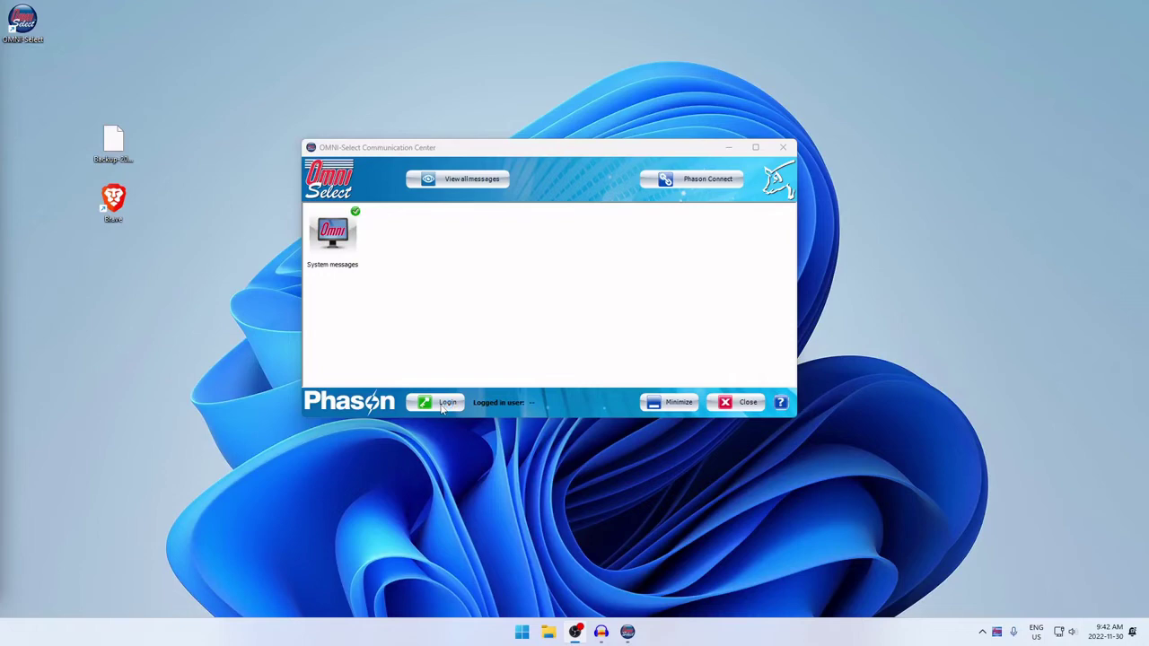
Begin Login, agree to the registration terms, and continue to the product key page.
{"action": "left_click", "coordinate": [442, 405]}
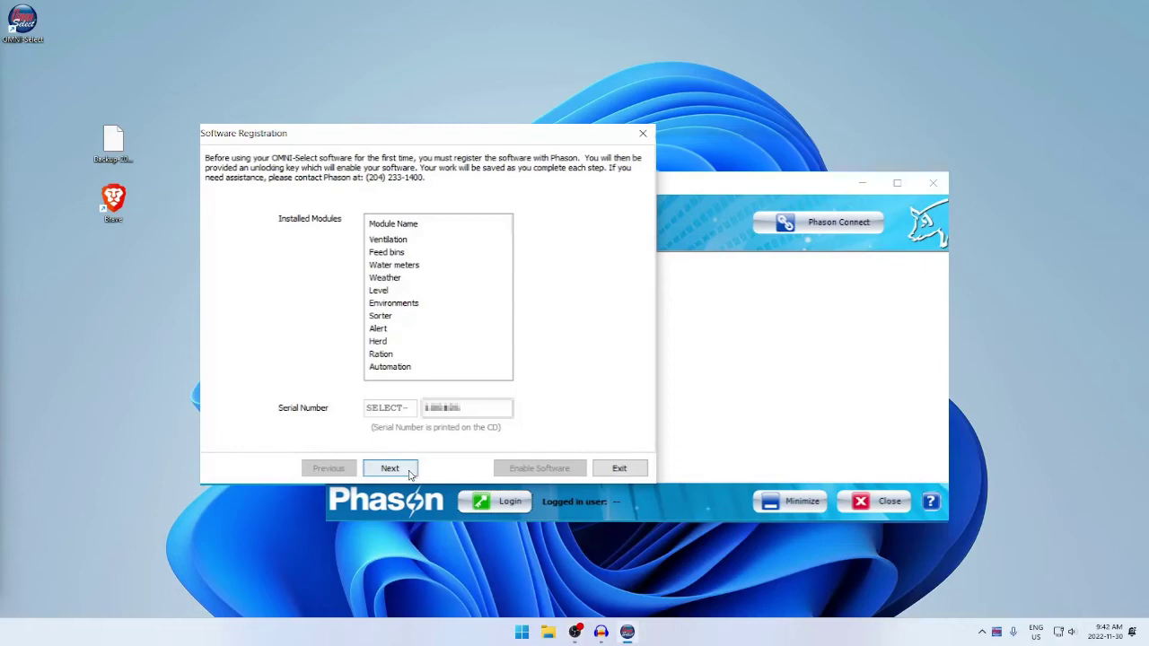
{"action": "left_click", "coordinate": [409, 475]}
{"action": "left_click", "coordinate": [224, 433]}
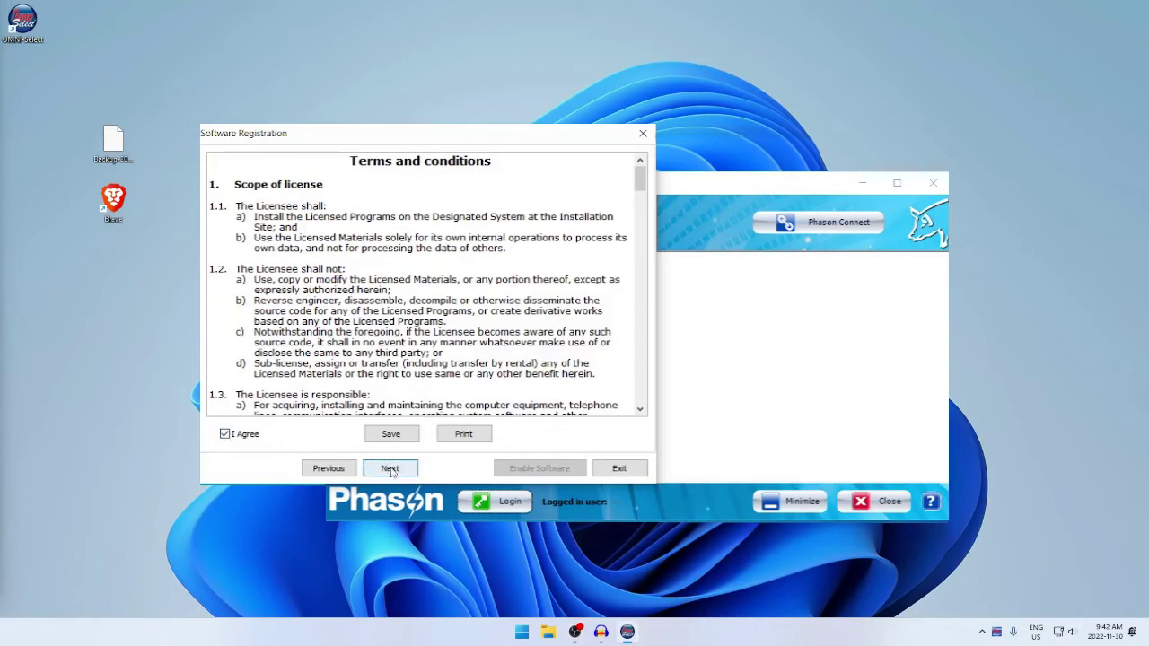
{"action": "left_click", "coordinate": [391, 469]}
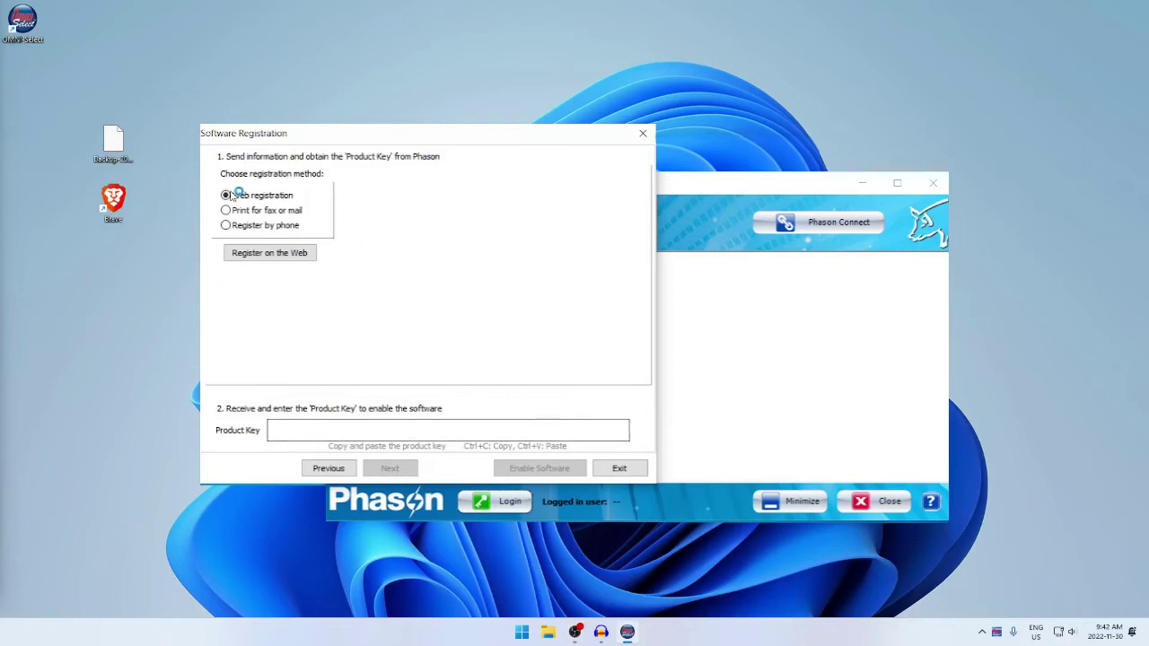
Open the web registration form, fill it with the saved site details, and submit it.
{"action": "left_click", "coordinate": [292, 256]}
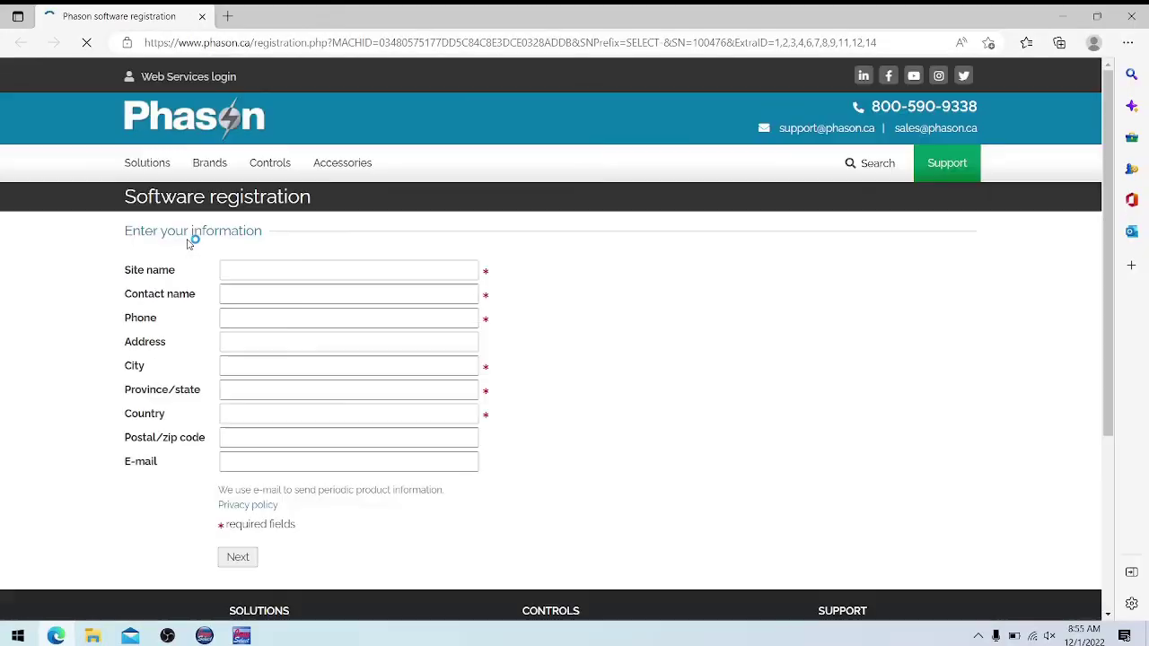
{"action": "left_click", "coordinate": [270, 269]}
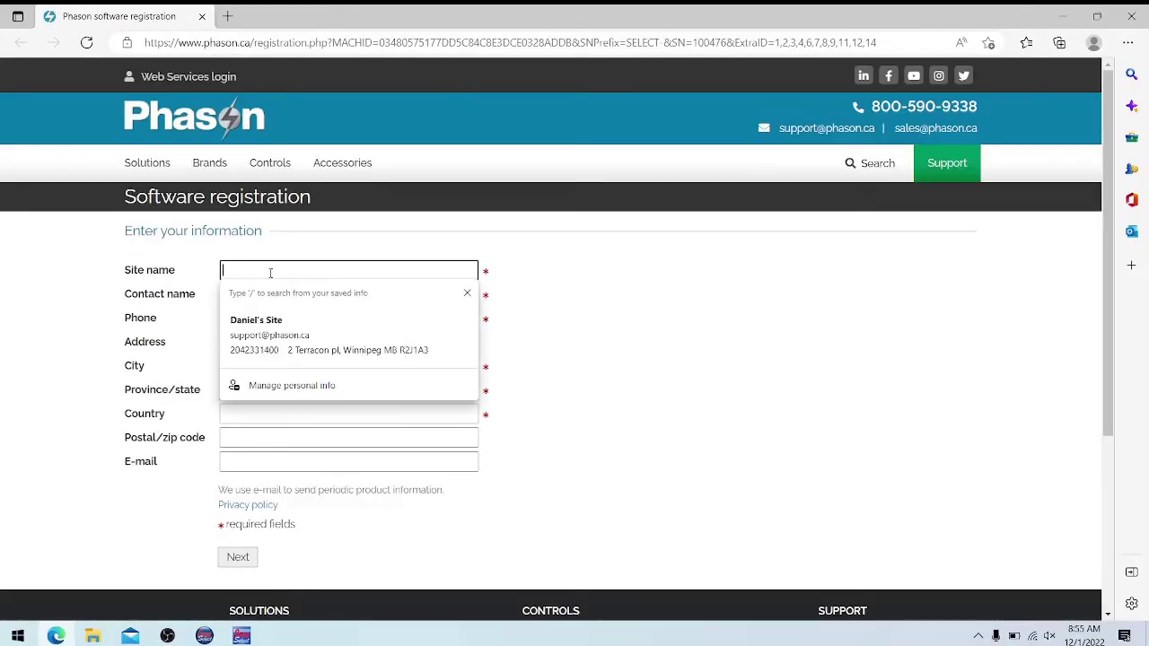
{"action": "left_click", "coordinate": [305, 334]}
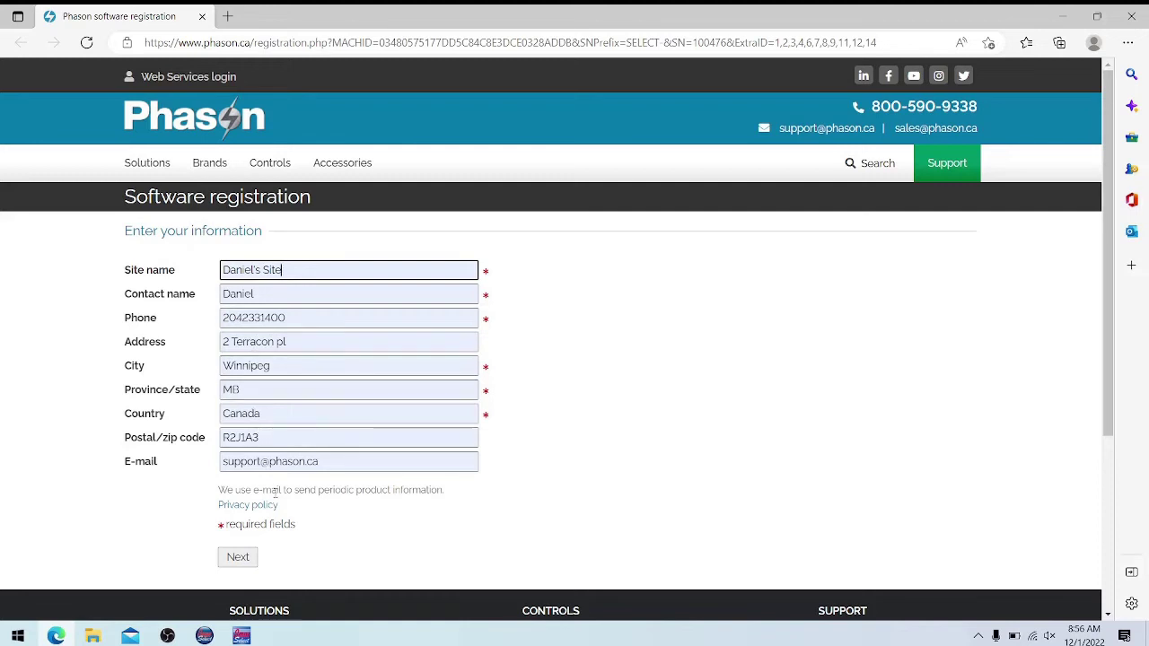
{"action": "left_click", "coordinate": [238, 559]}
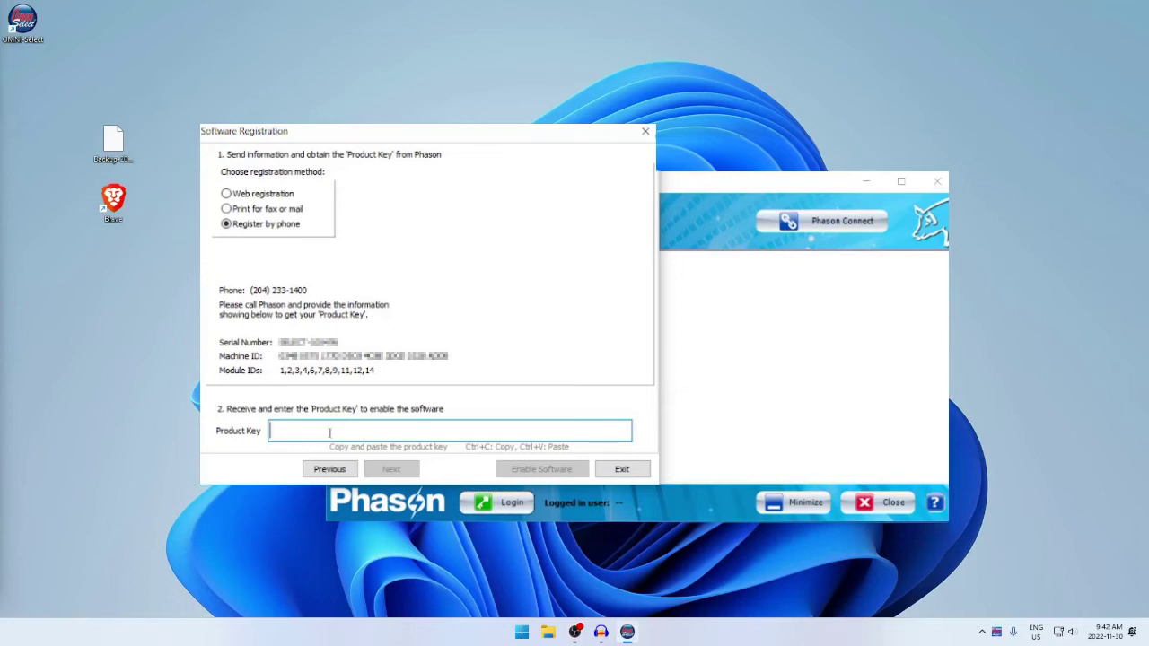
Enable OmniSelect with the pasted product key and acknowledge the confirmation.
{"action": "key", "text": "ctrl+v"}
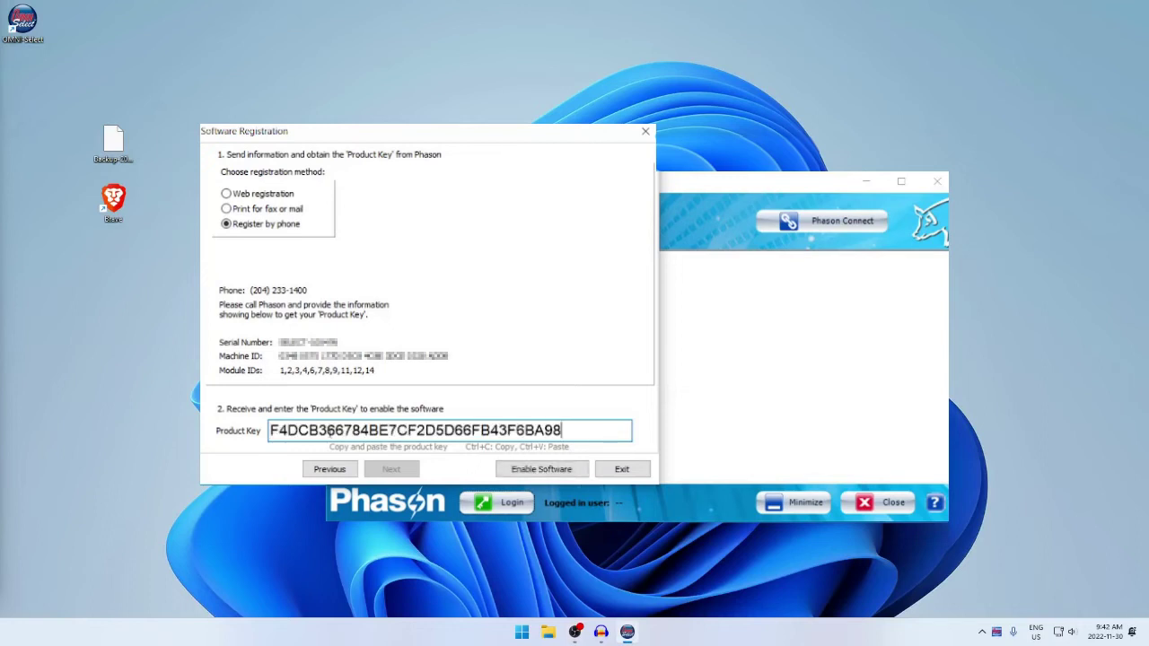
{"action": "left_click", "coordinate": [529, 475]}
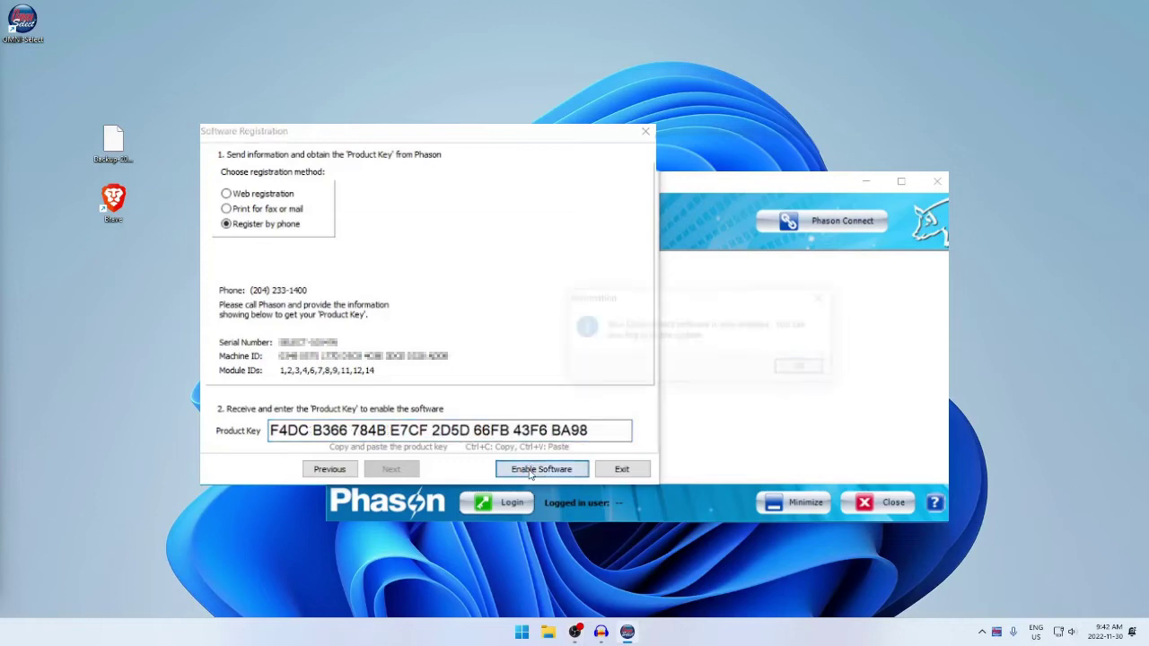
{"action": "left_click", "coordinate": [803, 368]}
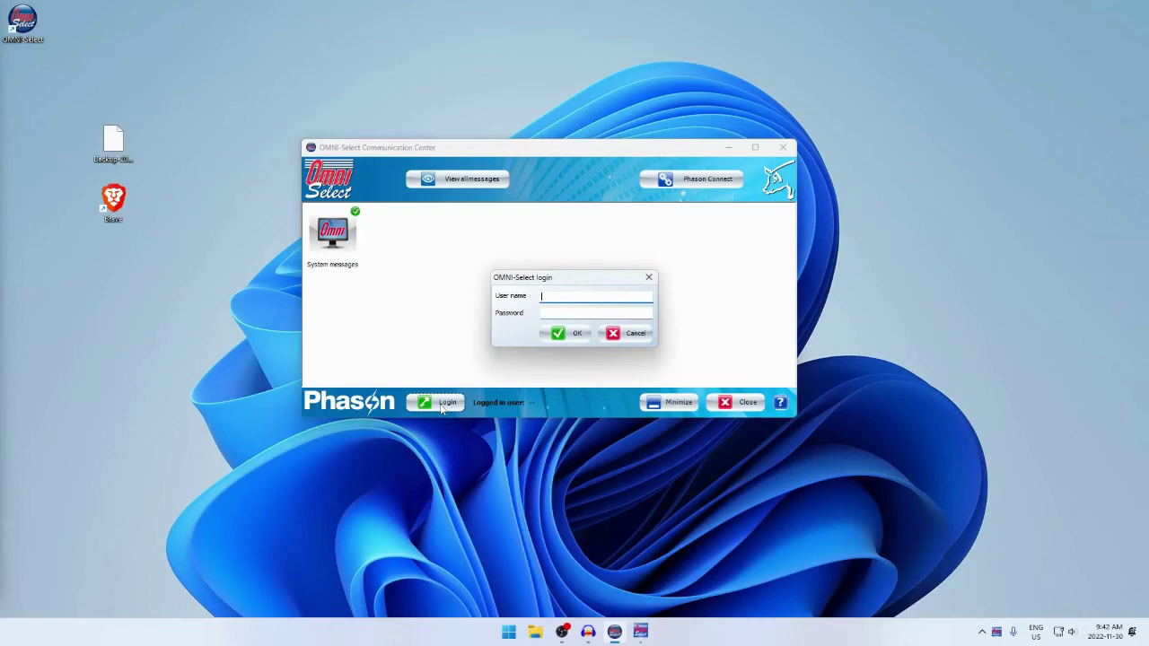
Log in with the system administrator user name and password.
{"action": "left_click", "coordinate": [441, 405]}
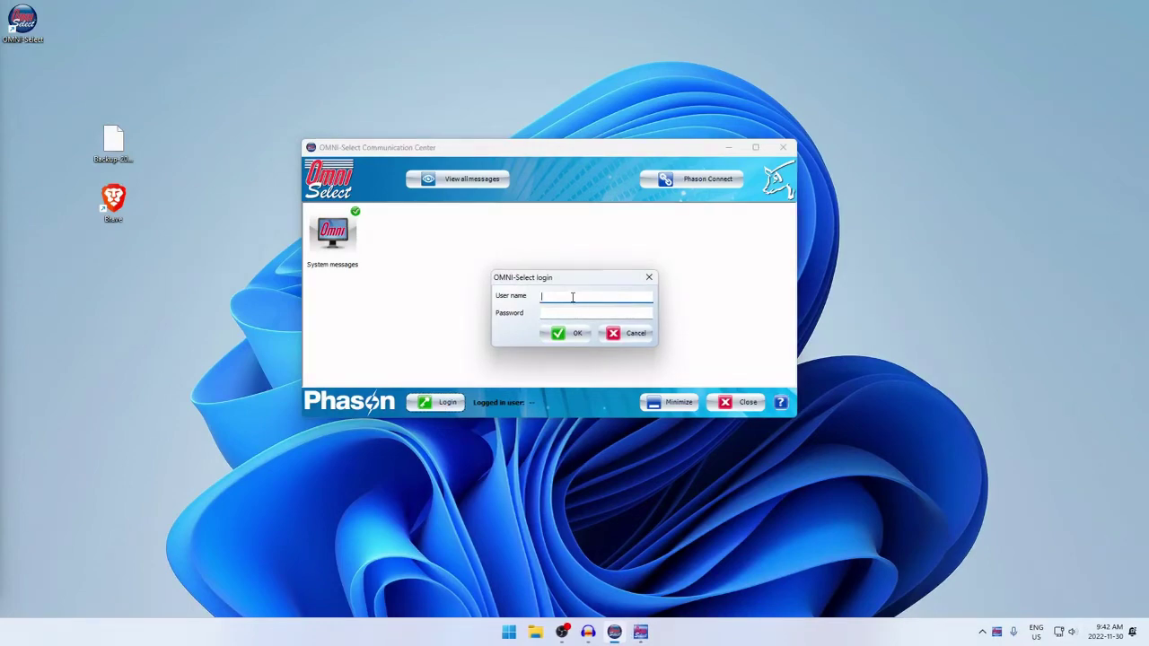
{"action": "type", "text": "sysasmin"}
{"action": "key", "text": "BackSpace"}
{"action": "key", "text": "BackSpace"}
{"action": "key", "text": "BackSpace"}
{"action": "key", "text": "BackSpace"}
{"action": "type", "text": "dmin"}
{"action": "key", "text": "Tab"}
{"action": "type", "text": "*********"}
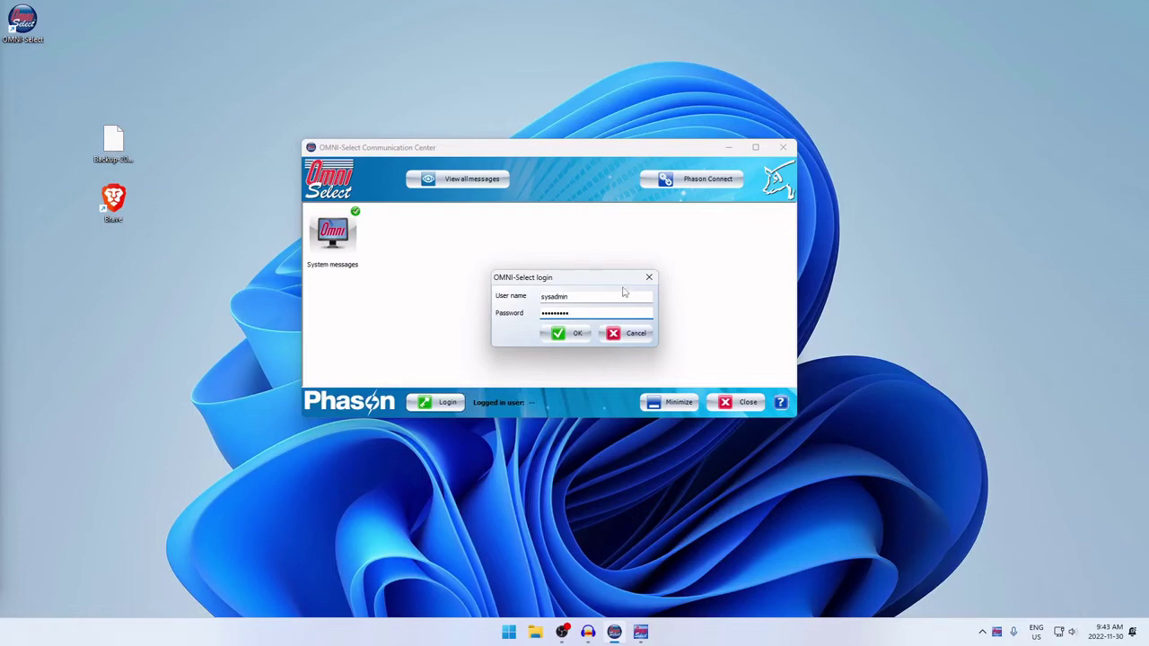
{"action": "left_click", "coordinate": [557, 336]}
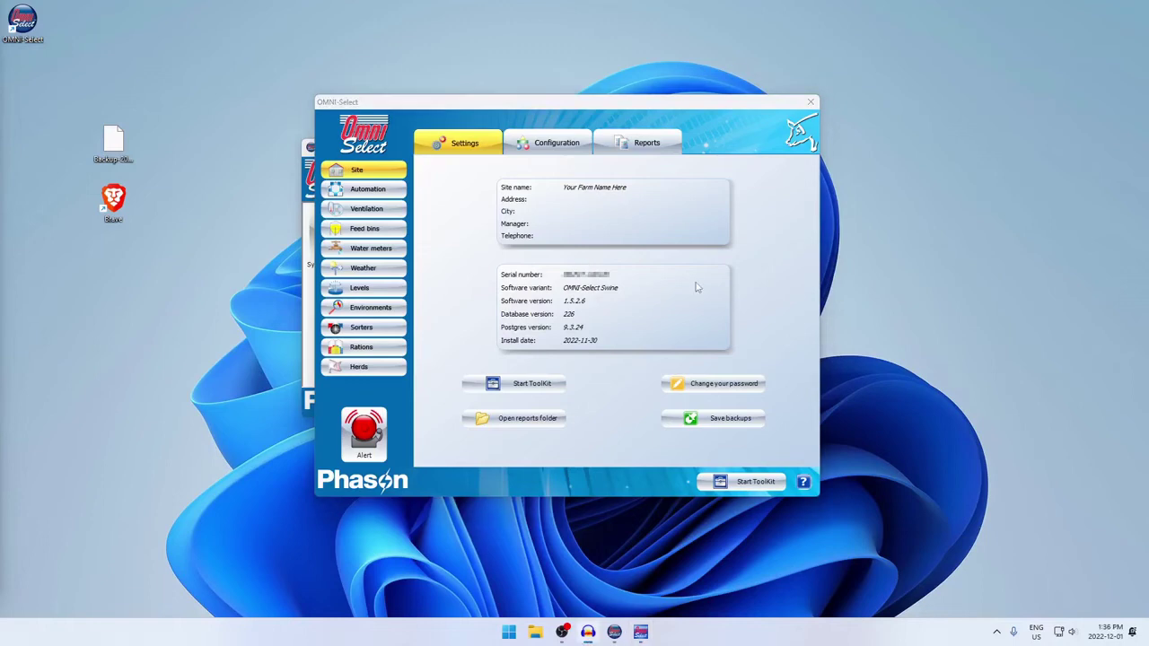
Open the Configuration tab to show the Site information page.
{"action": "left_click", "coordinate": [551, 147]}
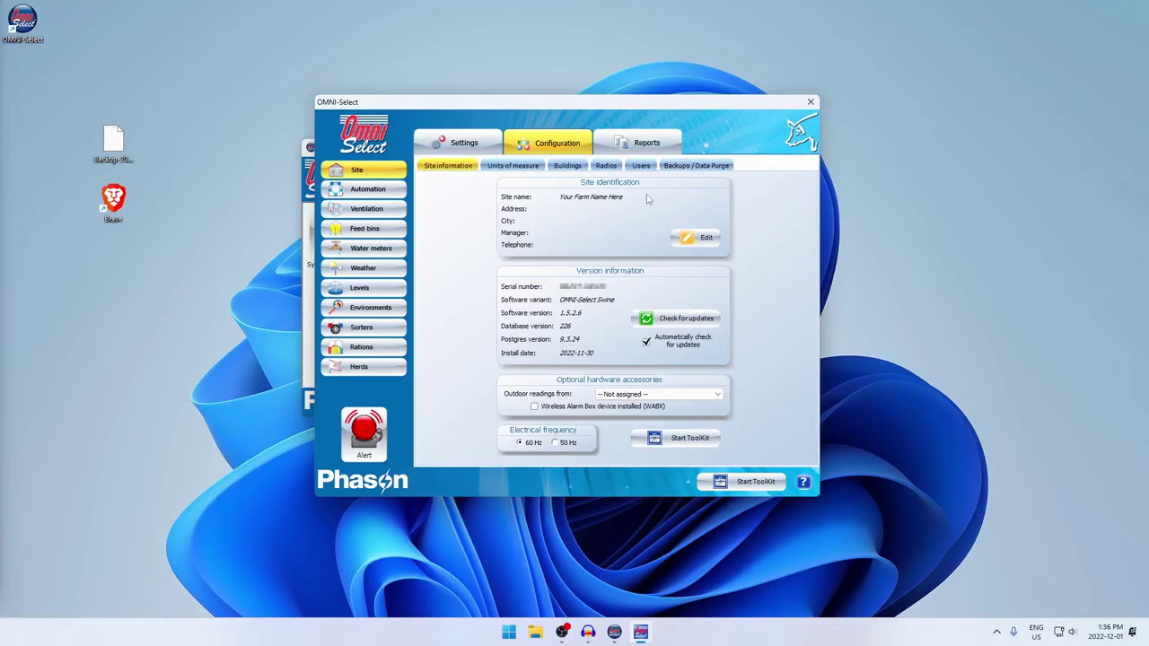
Launch Restore backup from the Backups / Data Purge page.
{"action": "left_click", "coordinate": [706, 167]}
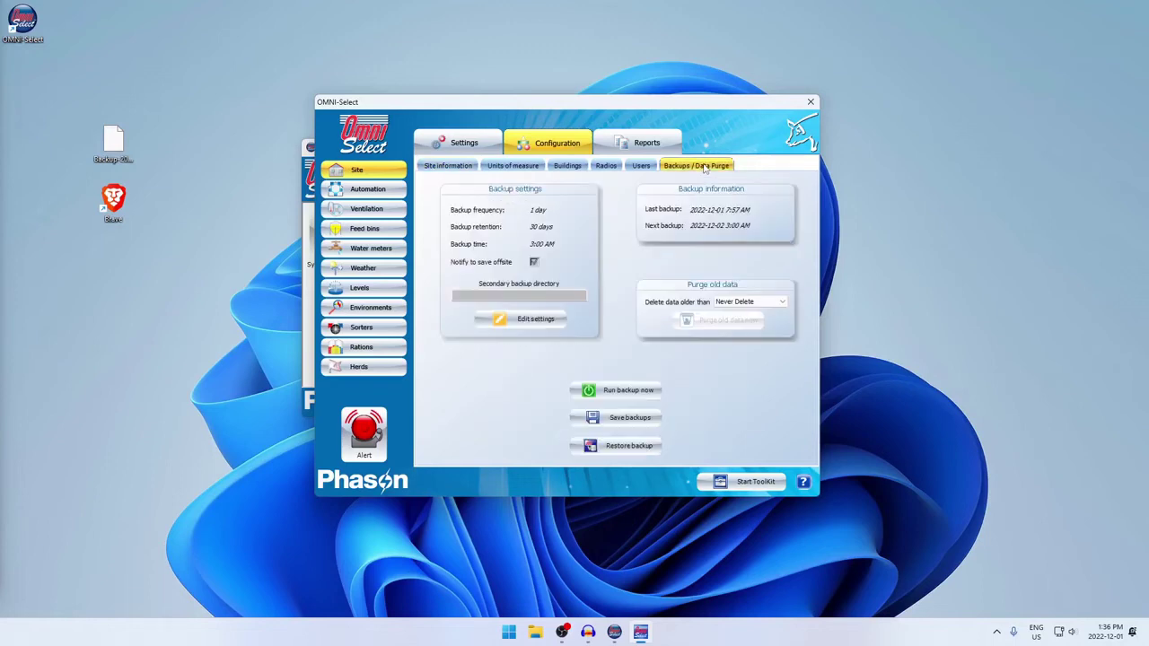
{"action": "left_click", "coordinate": [628, 447]}
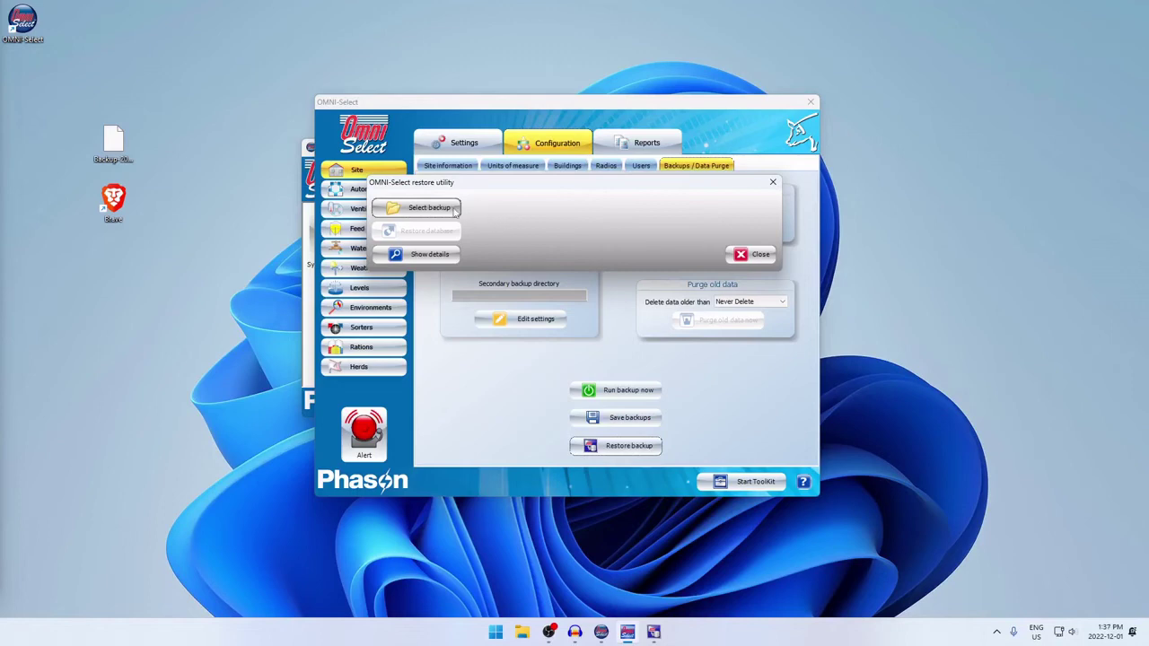
Load Backup-20221130.dbbackup from the Desktop into the restore utility.
{"action": "left_click", "coordinate": [430, 213]}
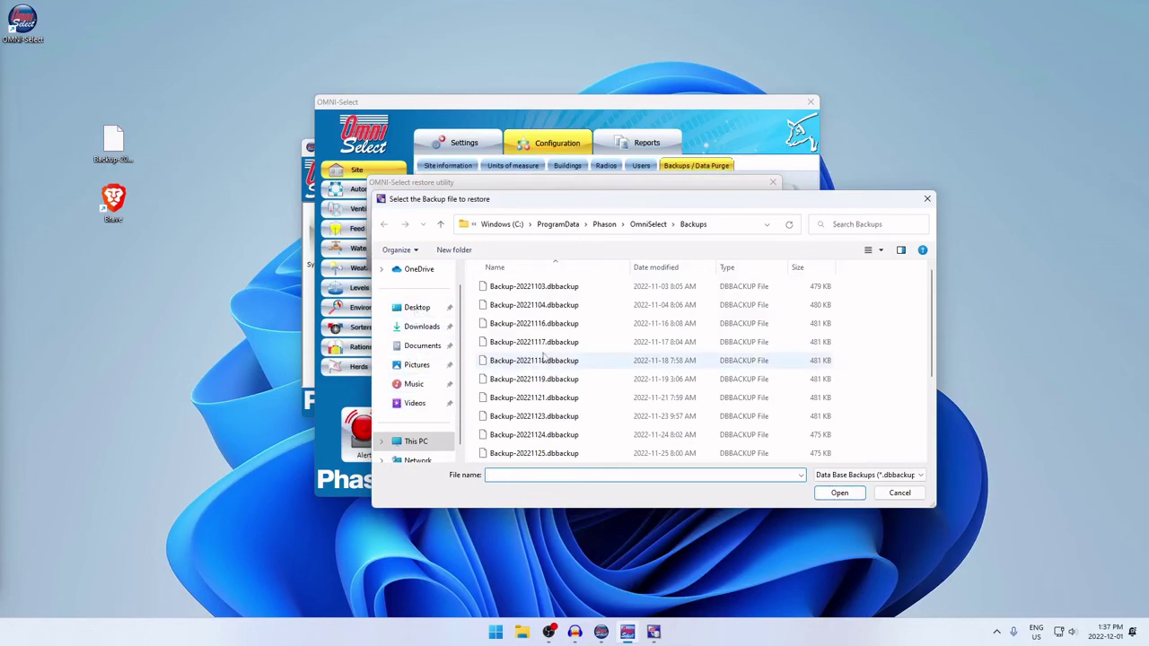
{"action": "left_click", "coordinate": [414, 309]}
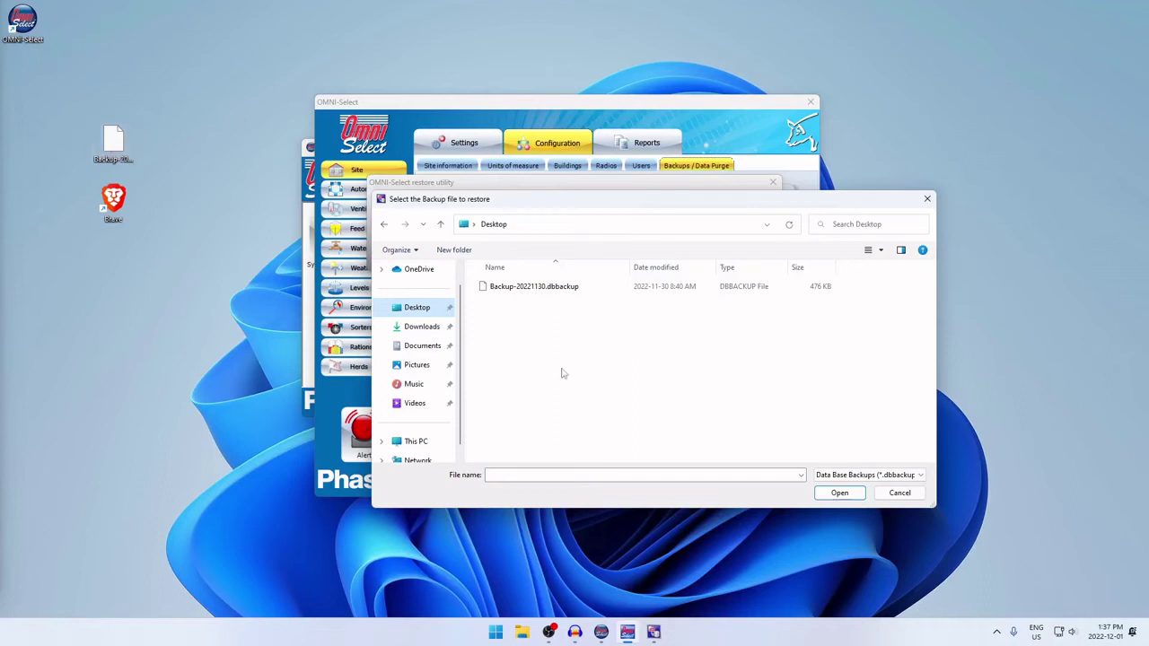
{"action": "left_click", "coordinate": [544, 291]}
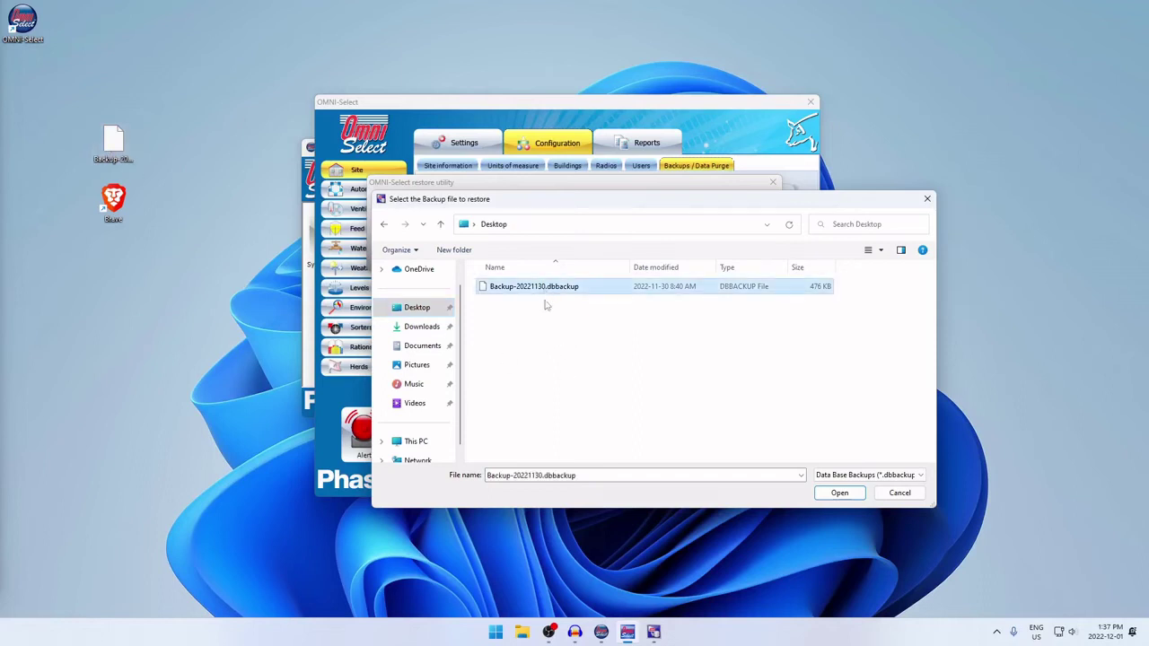
{"action": "left_click", "coordinate": [838, 492]}
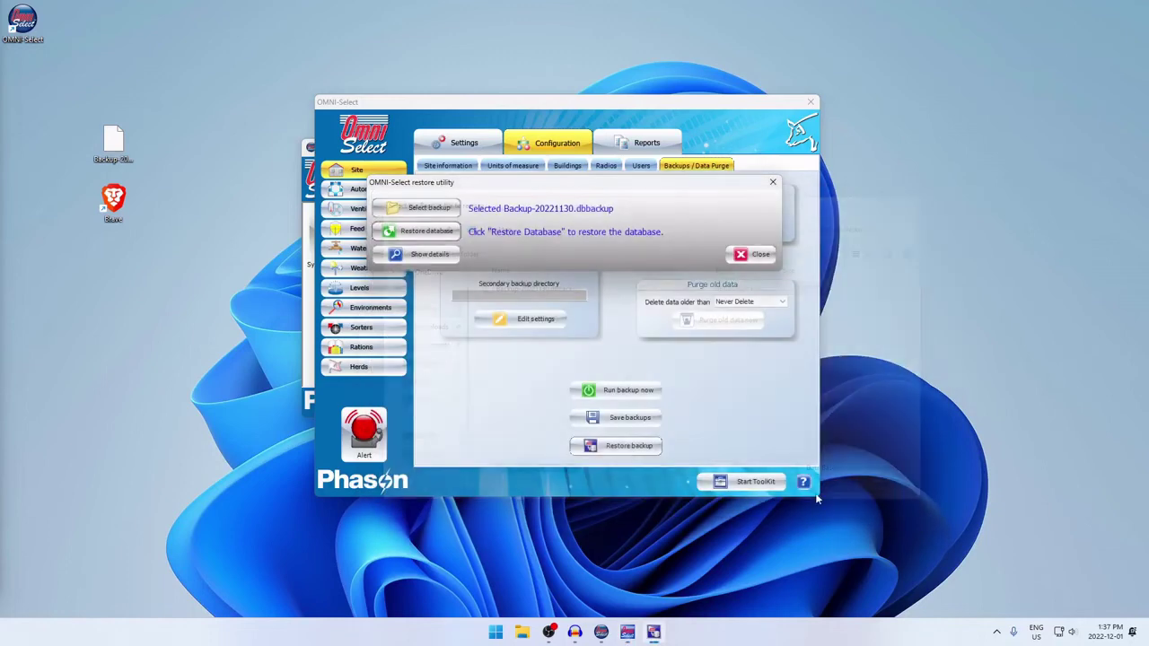
Restore the database from Backup-20221130.dbbackup, confirming replacement of the existing database.
{"action": "left_click", "coordinate": [433, 233]}
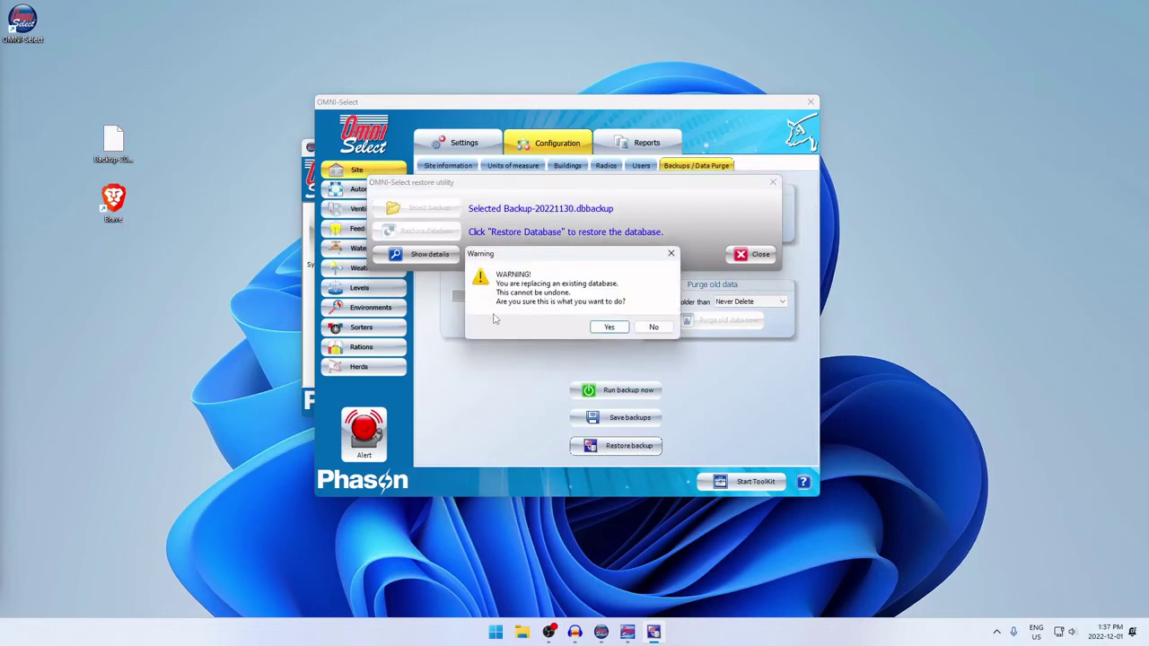
{"action": "left_click", "coordinate": [607, 327]}
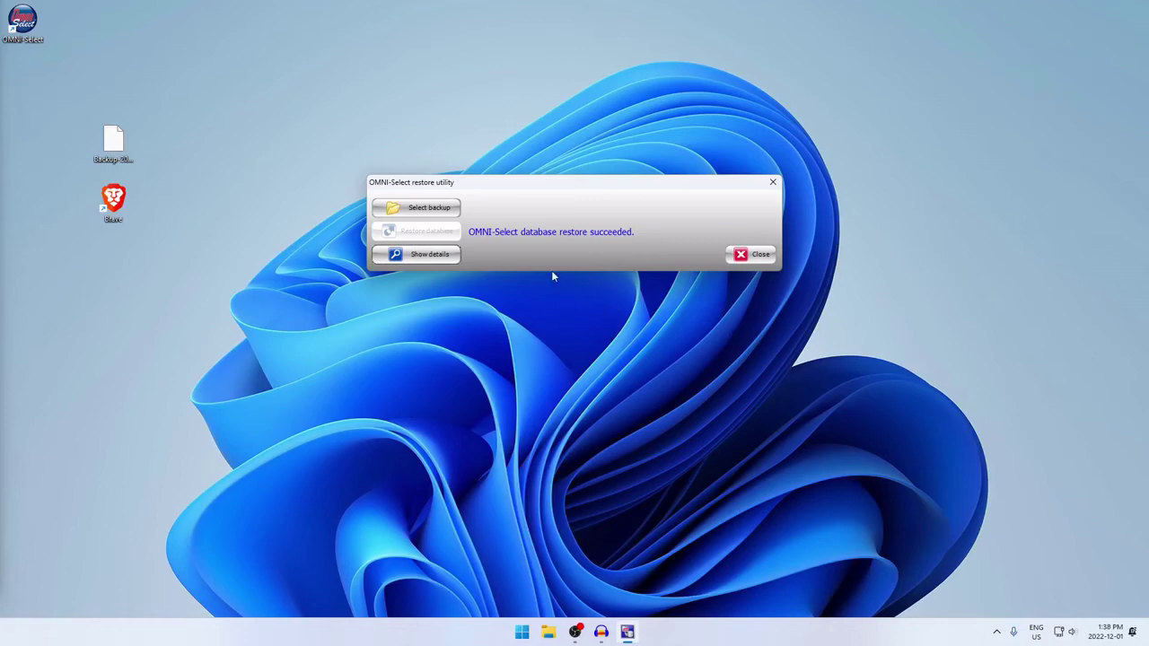
Close the restore utility and enter the administrator credentials in the Communication Center login.
{"action": "left_click", "coordinate": [745, 257]}
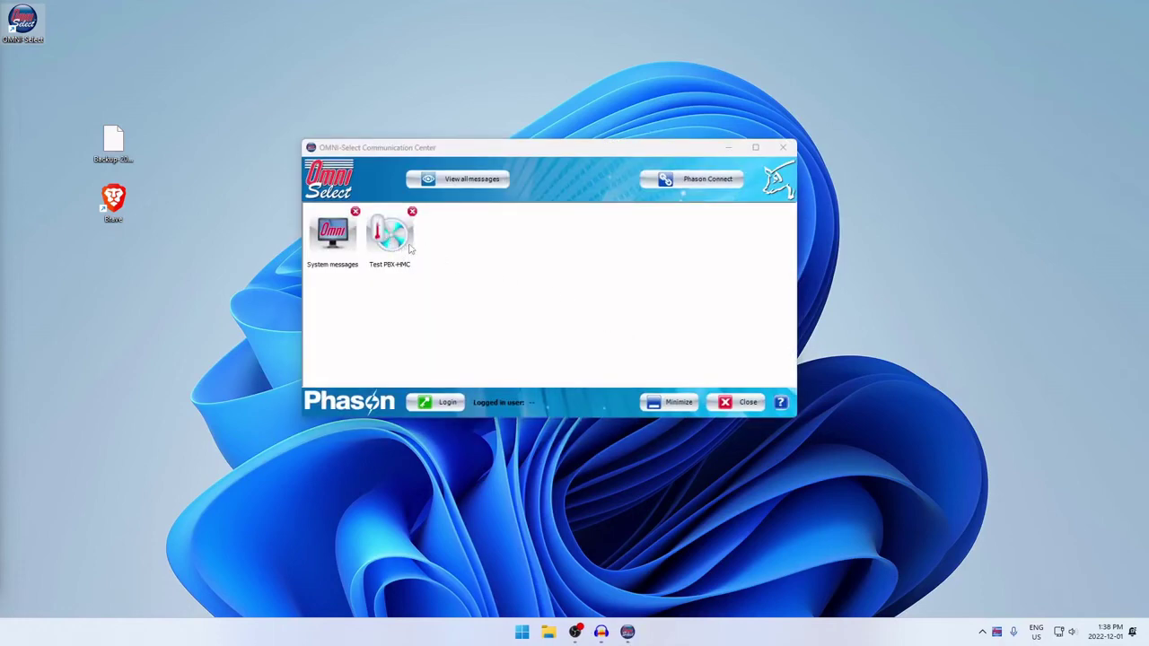
{"action": "left_click", "coordinate": [449, 406]}
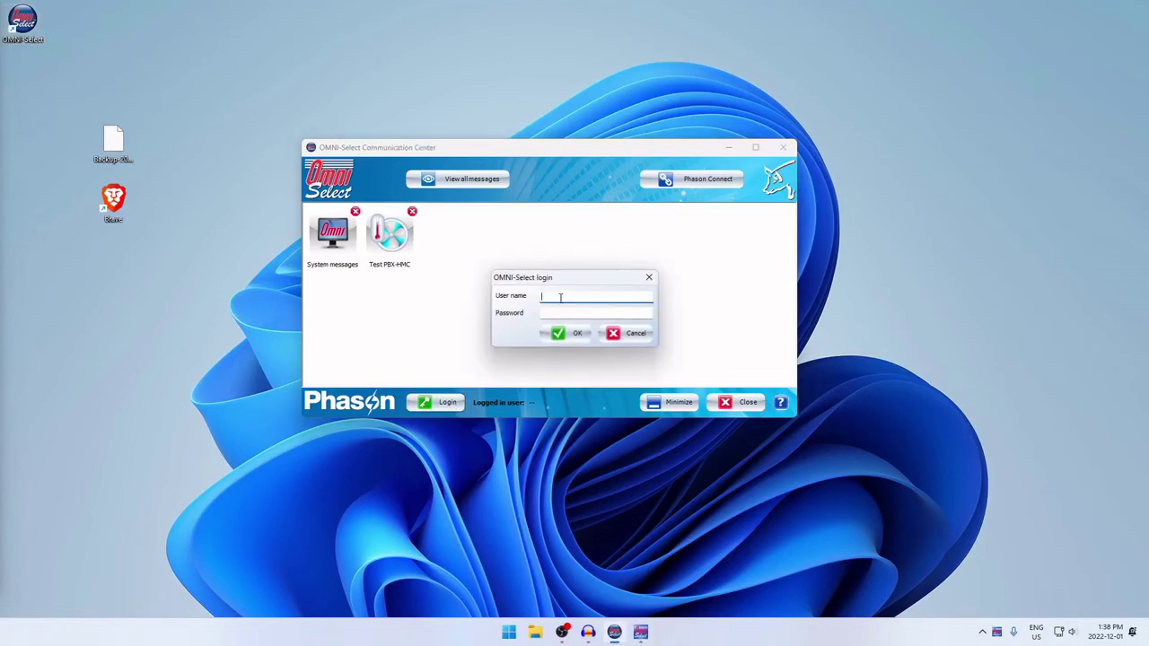
{"action": "type", "text": "sysadmin"}
{"action": "key", "text": "Tab"}
{"action": "type", "text": "*********"}
Submit the login and start the ToolKit to show the Test PBX-HMC device list.
{"action": "key", "text": "Return"}
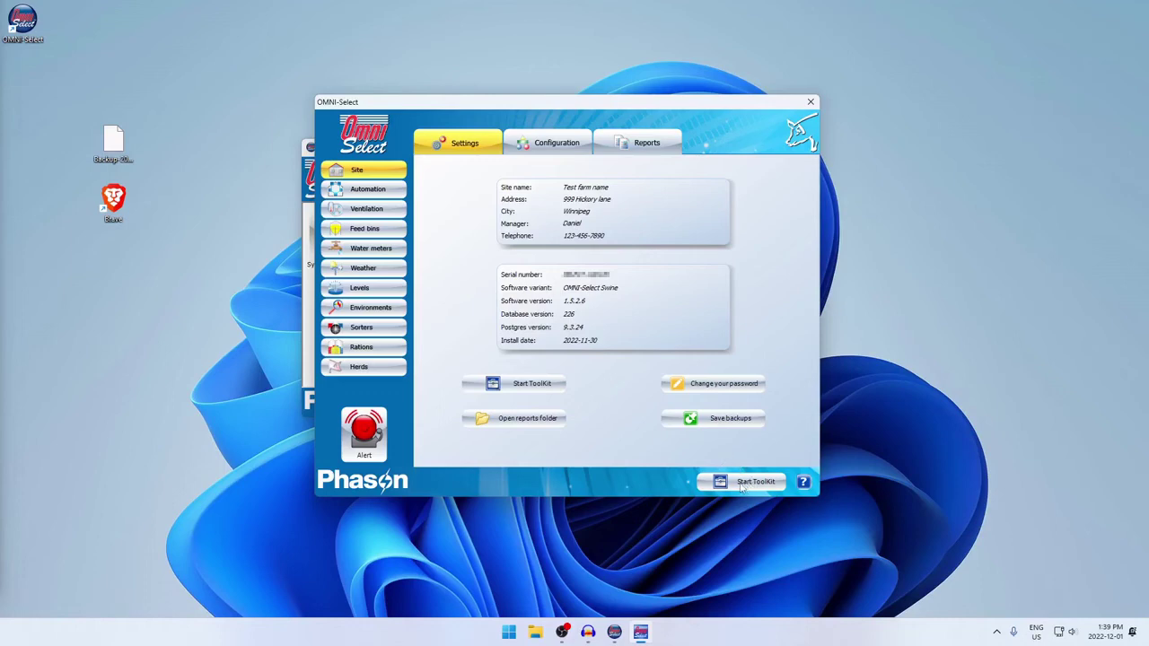
{"action": "left_click", "coordinate": [741, 485]}
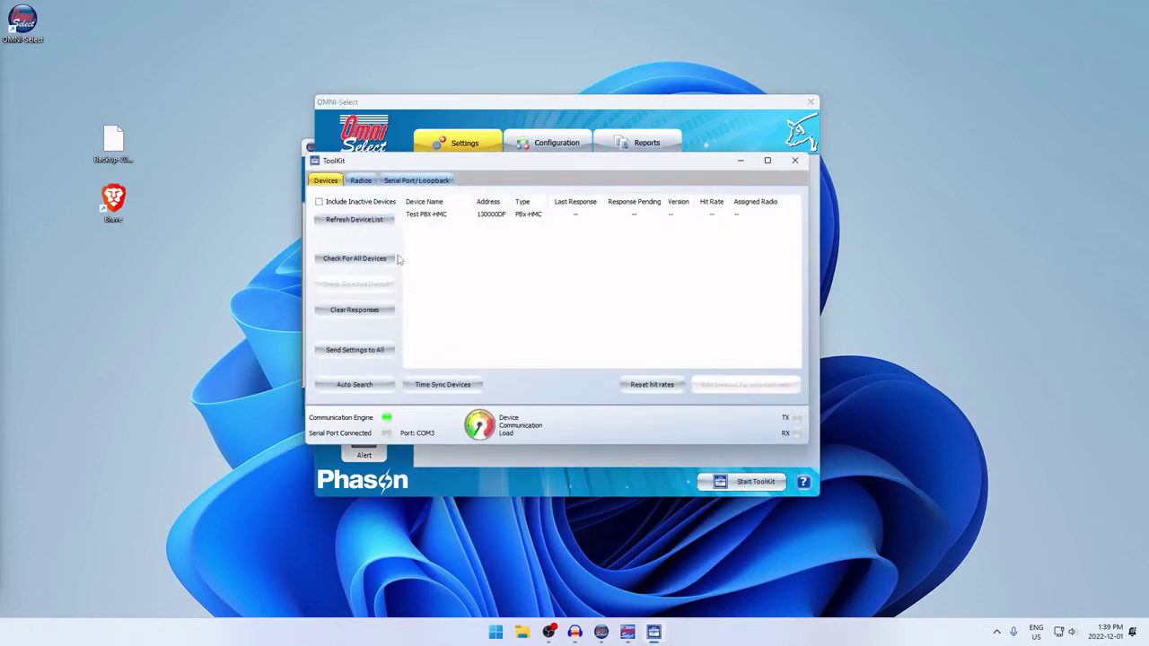
Set the ToolKit's serial port to COM3 on the Serial Port/Loopback tab.
{"action": "left_click", "coordinate": [408, 183]}
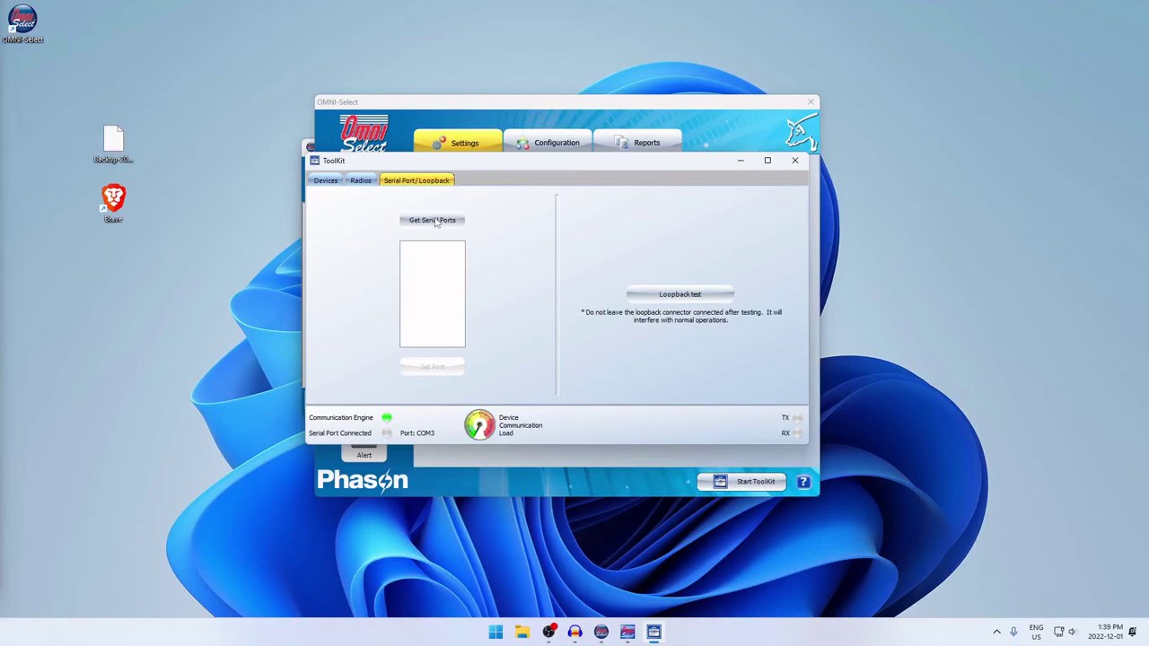
{"action": "left_click", "coordinate": [435, 222]}
{"action": "left_click", "coordinate": [414, 252]}
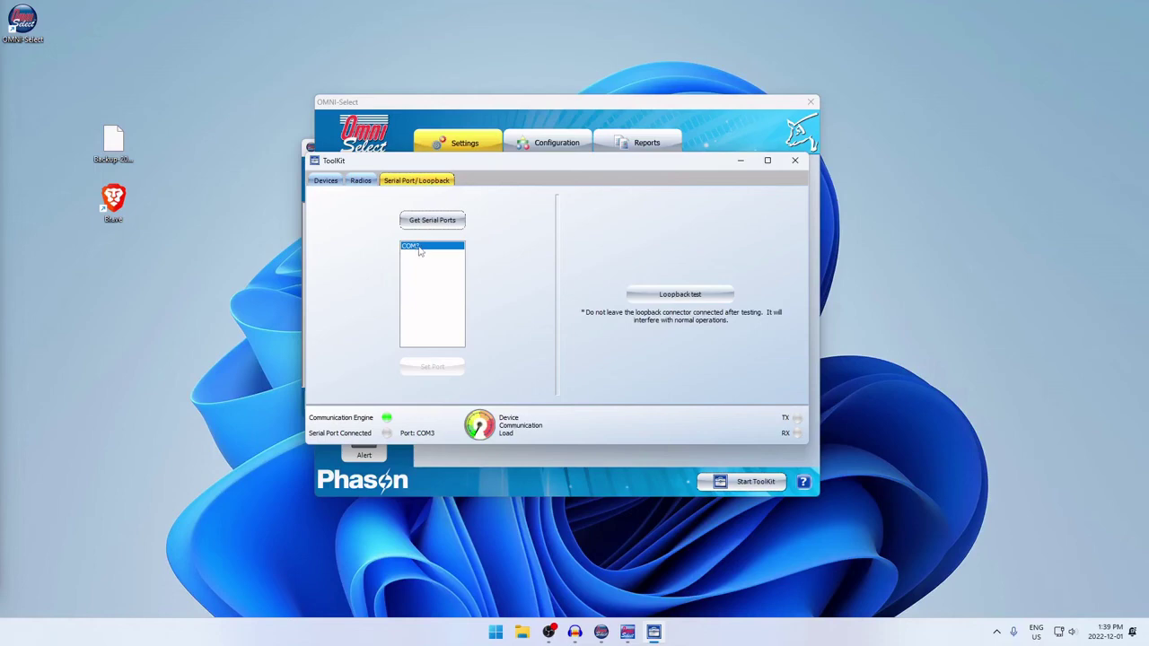
{"action": "left_click", "coordinate": [419, 251]}
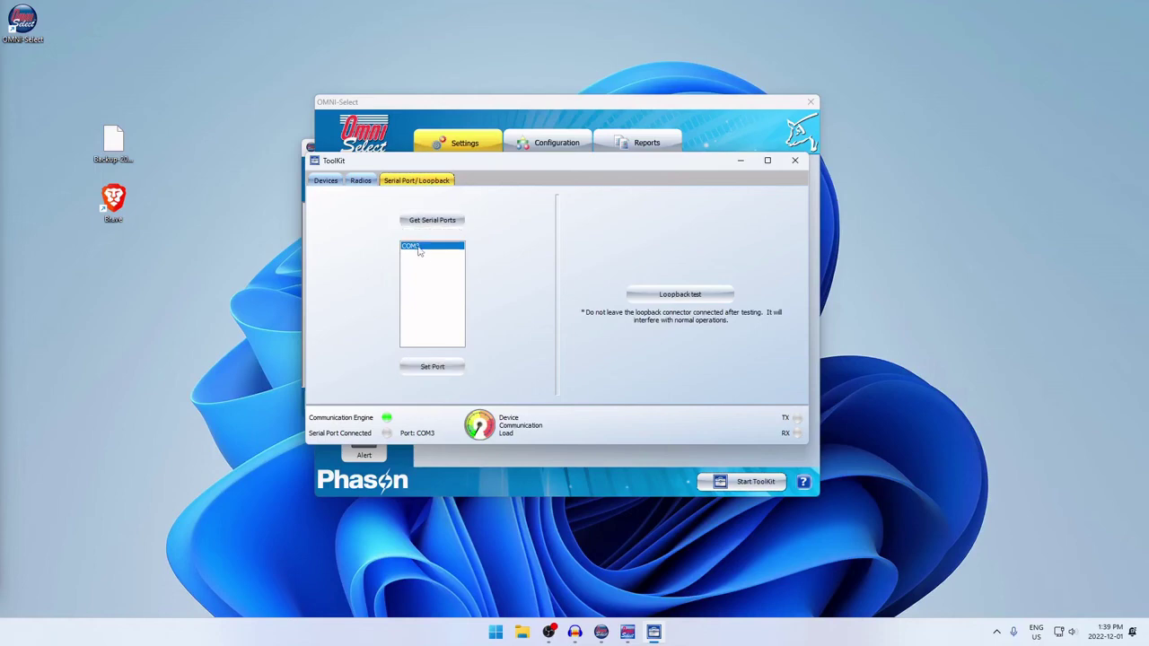
{"action": "left_click", "coordinate": [434, 369]}
Run Check For All Devices from the Devices tab so Test PBX-HMC responds.
{"action": "left_click", "coordinate": [326, 181]}
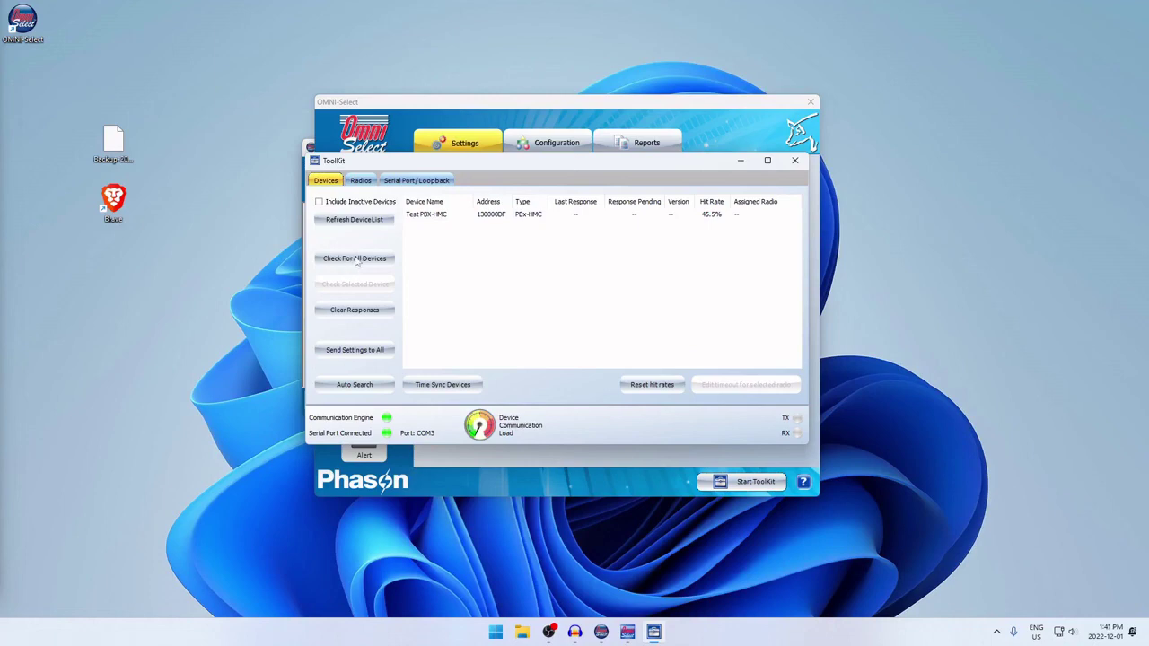
{"action": "left_click", "coordinate": [357, 259]}
Send settings to all devices and reset hit rates, bringing Test PBX-HMC to 100.0%.
{"action": "left_click", "coordinate": [347, 351]}
{"action": "left_click", "coordinate": [645, 386]}
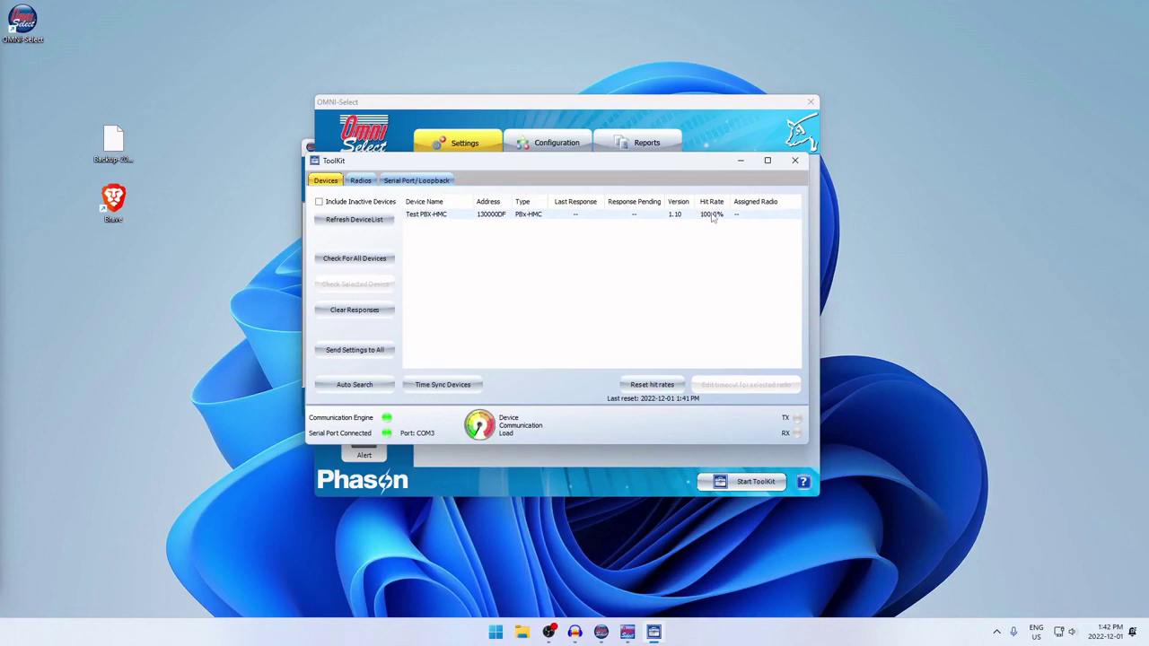
Close the ToolKit window to reveal the restored Site settings for Test farm name.
{"action": "left_click", "coordinate": [795, 162]}
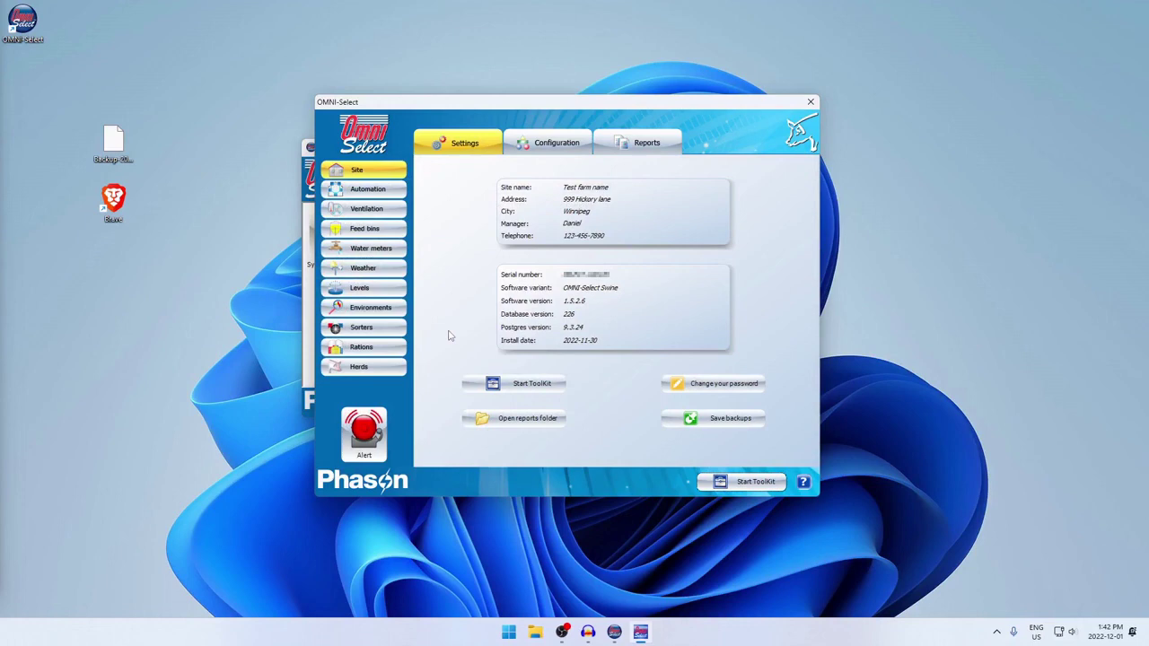